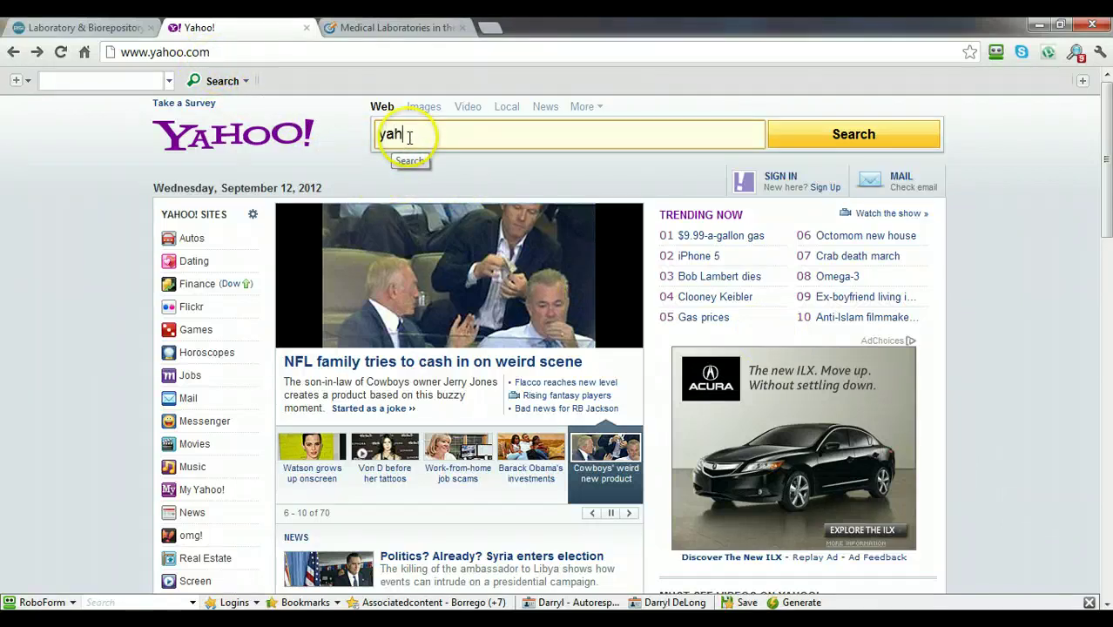
# Search Yahoo for 'yahoo directory'.
pyautogui.write('ctory')
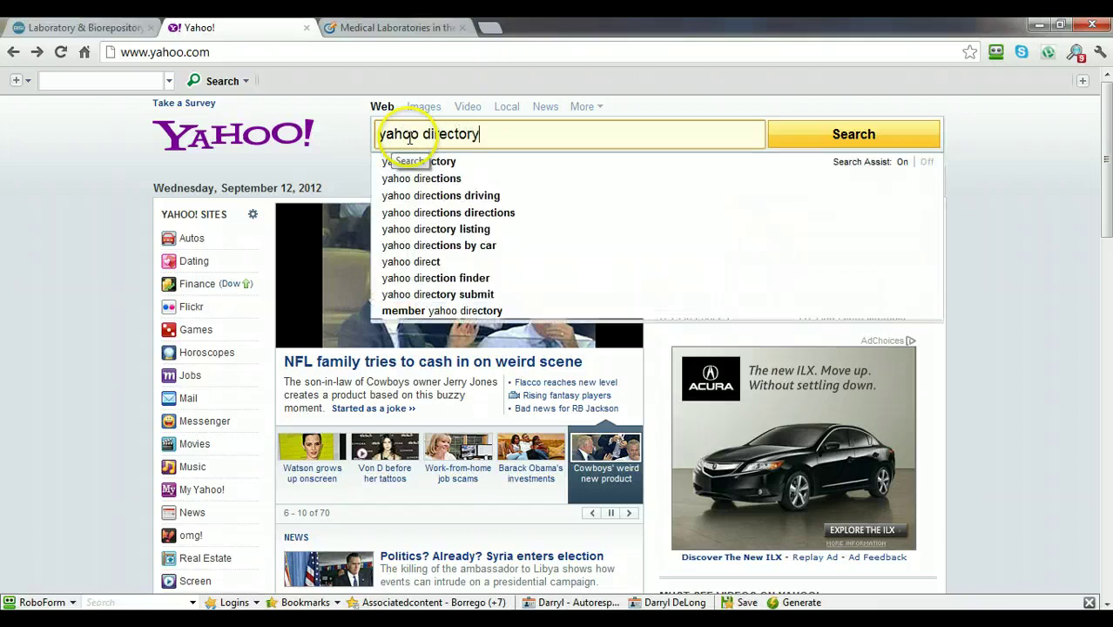
pyautogui.press('Return')
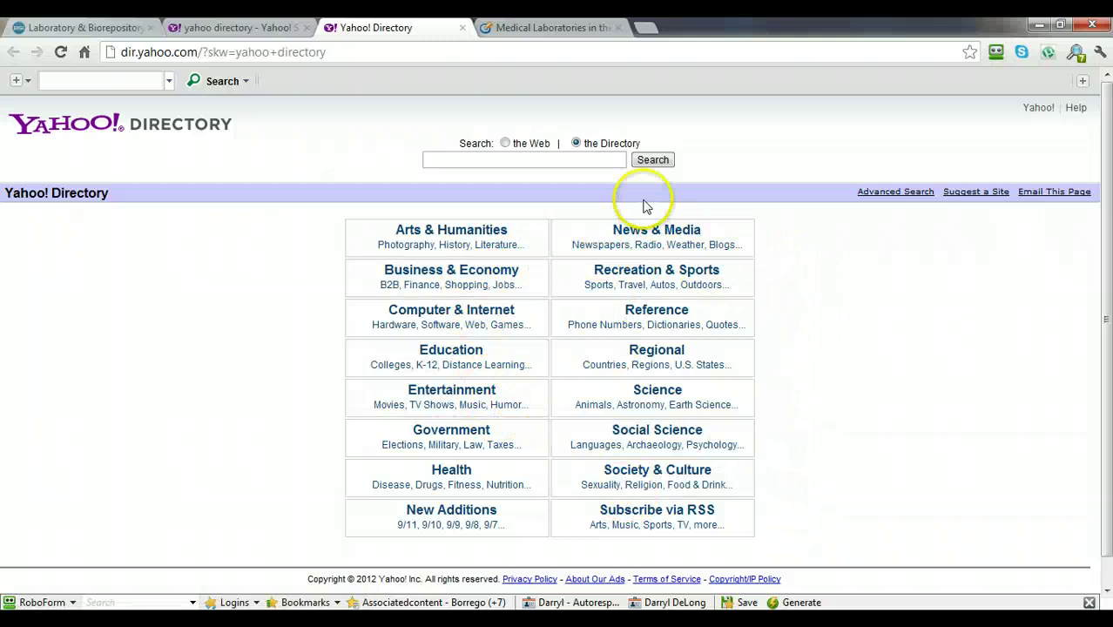
# Search the directory for 'clinical laboratory management' and open Health Care > Diagnostic Laboratories.
pyautogui.click(474, 158)
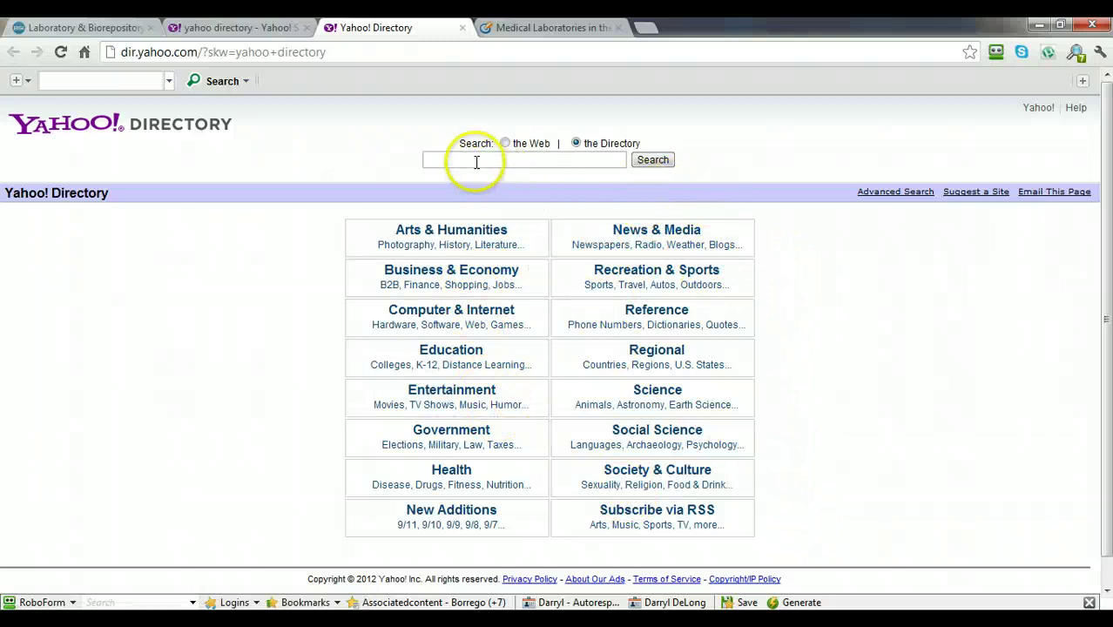
pyautogui.write('cli')
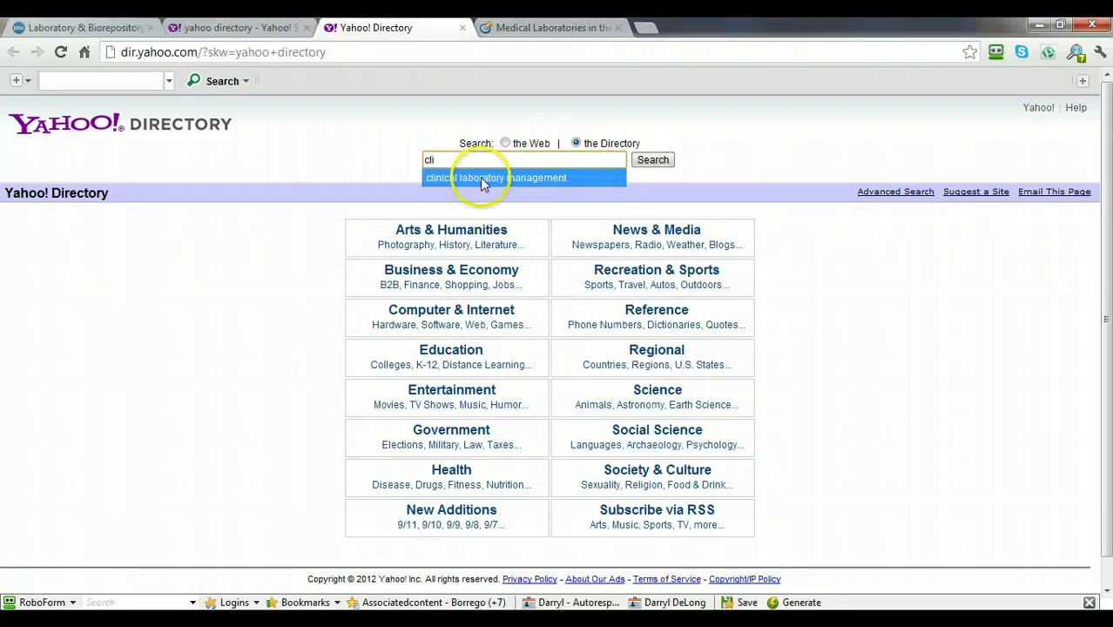
pyautogui.click(478, 178)
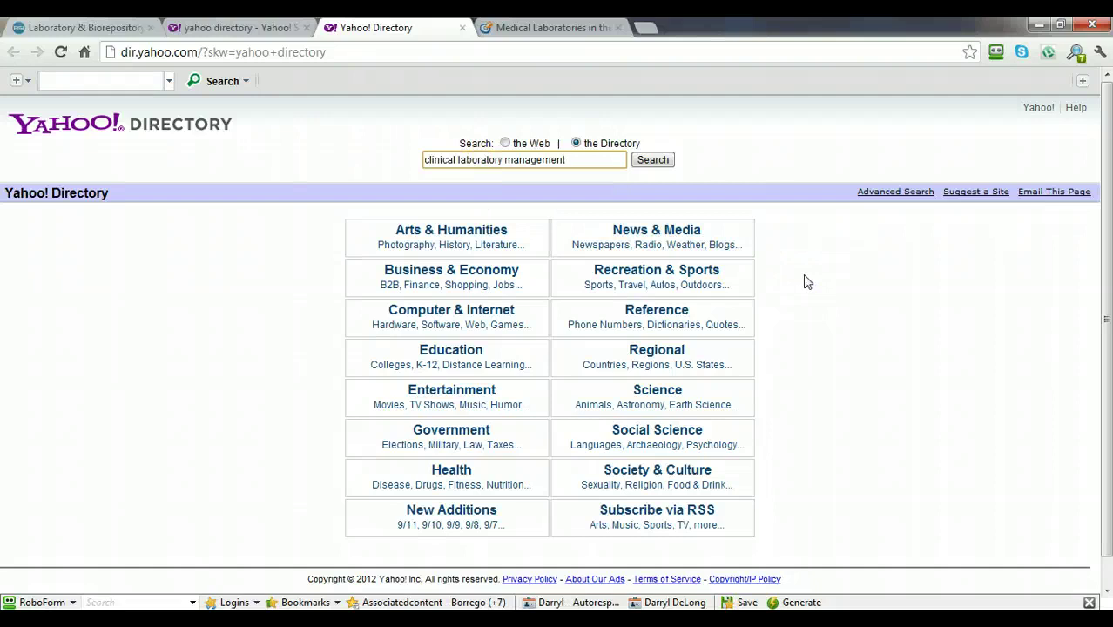
pyautogui.click(652, 160)
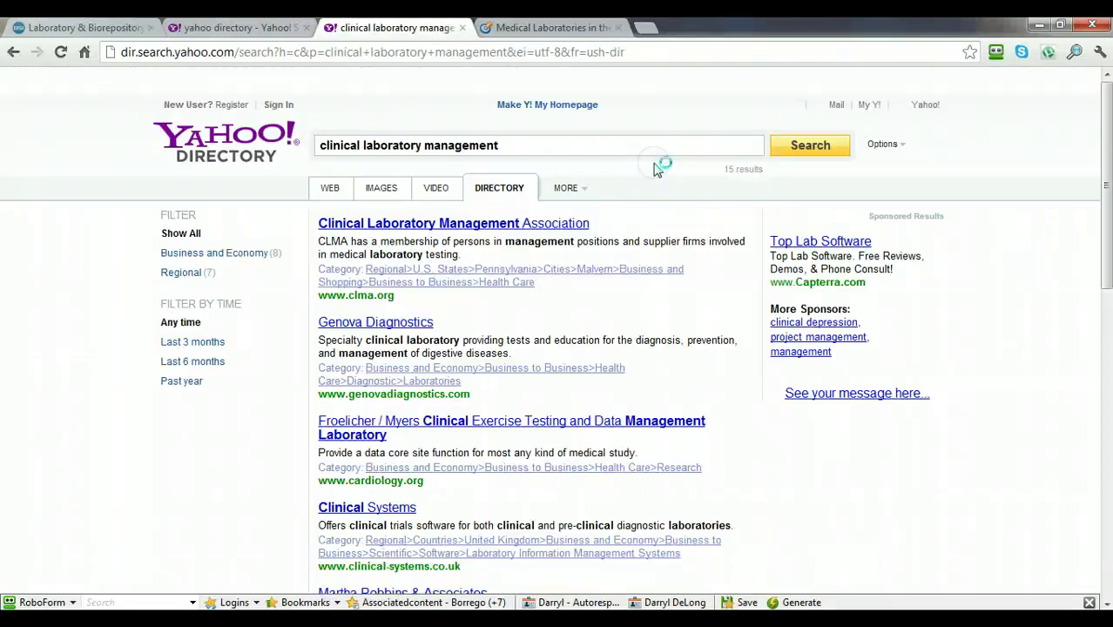
pyautogui.click(618, 263)
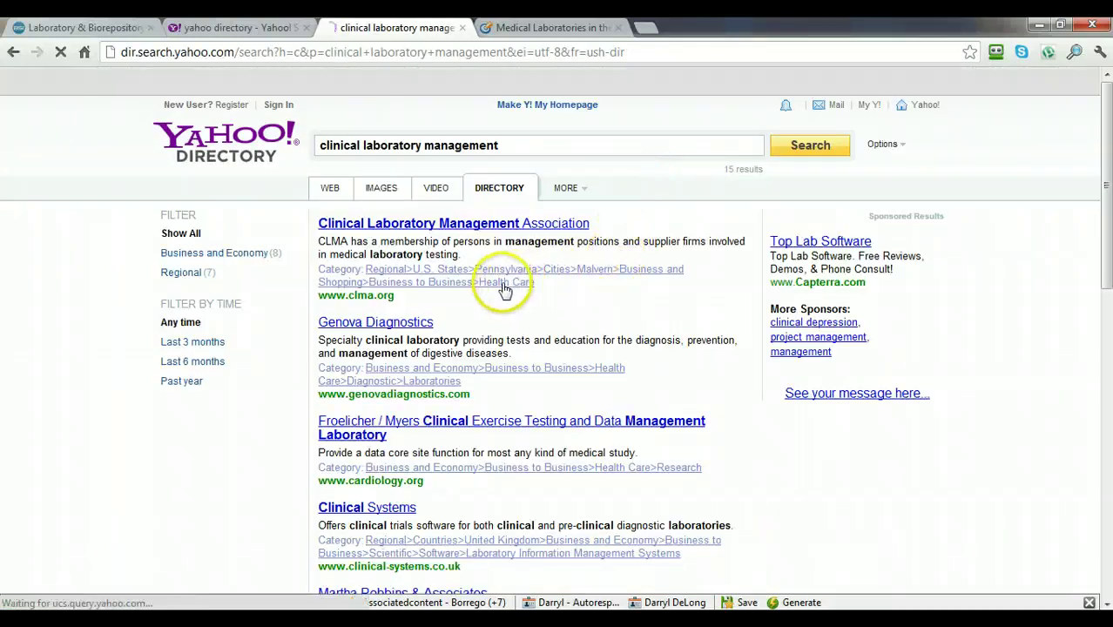
pyautogui.click(435, 383)
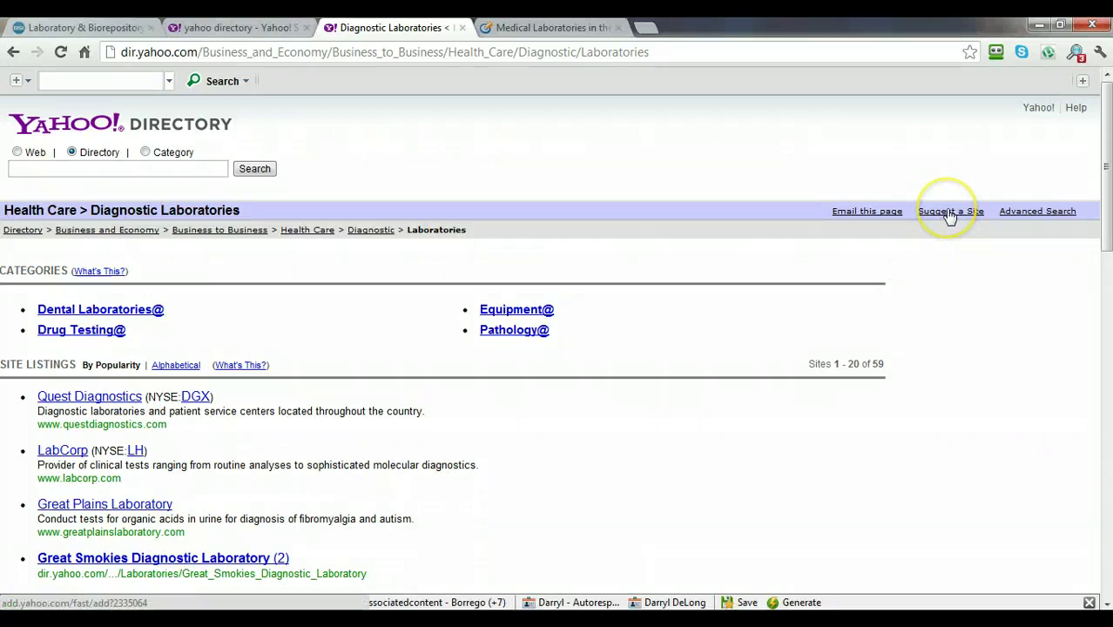
# Suggest a site for this category using the paid 7-Day Guarantee Directory Submit.
pyautogui.click(949, 217)
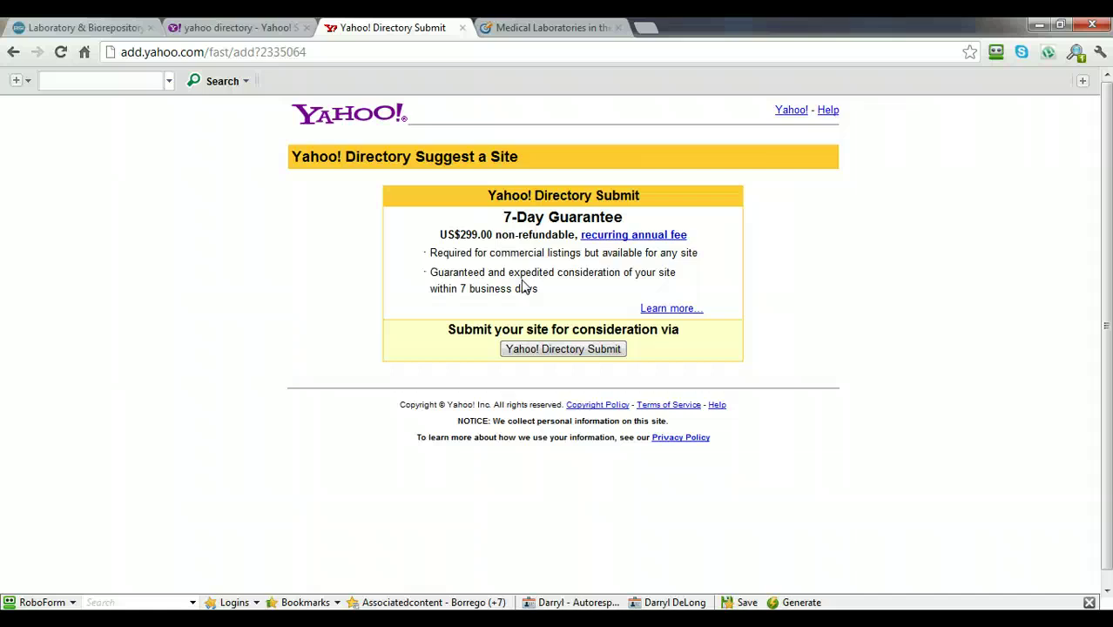
pyautogui.click(562, 350)
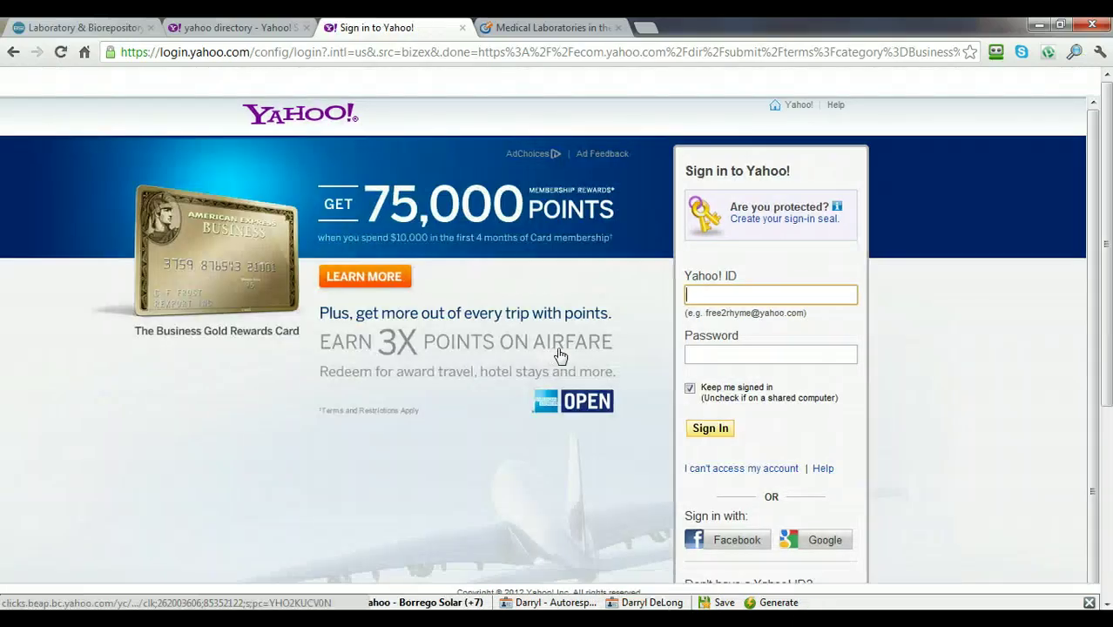
# Sign in with the Yahoo ID and account password.
pyautogui.click(702, 294)
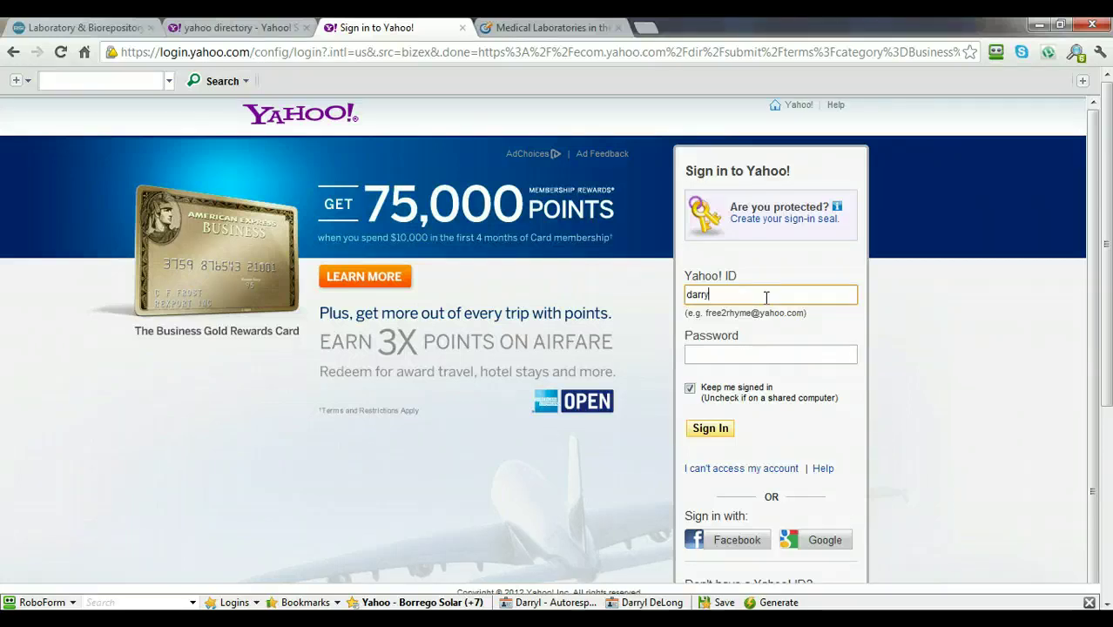
pyautogui.press('Tab')
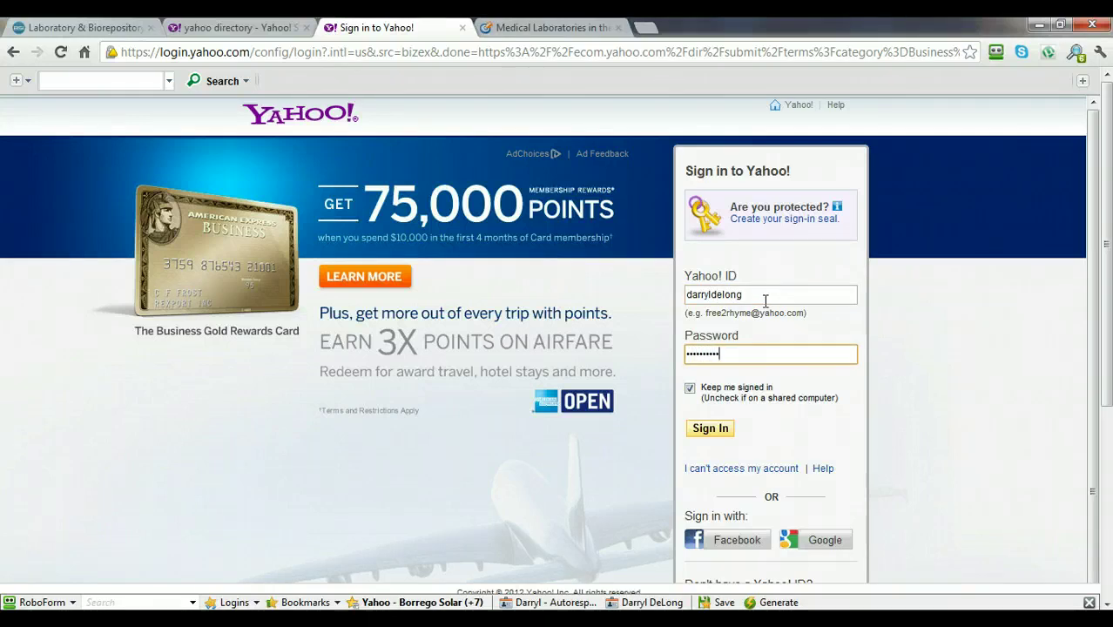
pyautogui.click(712, 429)
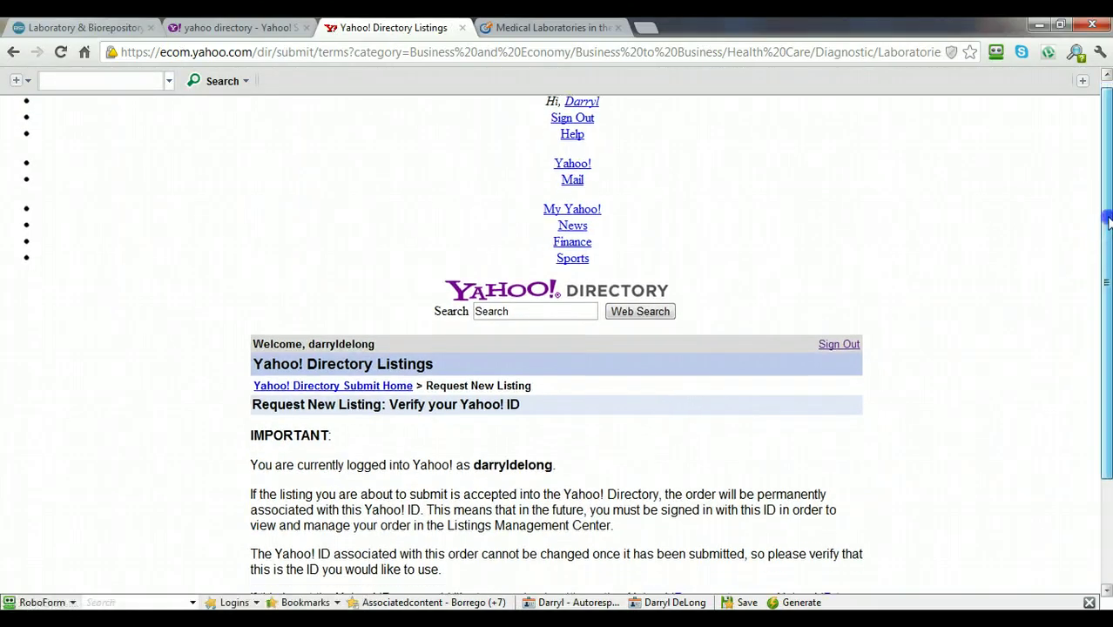
# Confirm the signed-in Yahoo ID and declare the site has no adult content.
pyautogui.moveTo(1108, 222); pyautogui.dragTo(1108, 324)
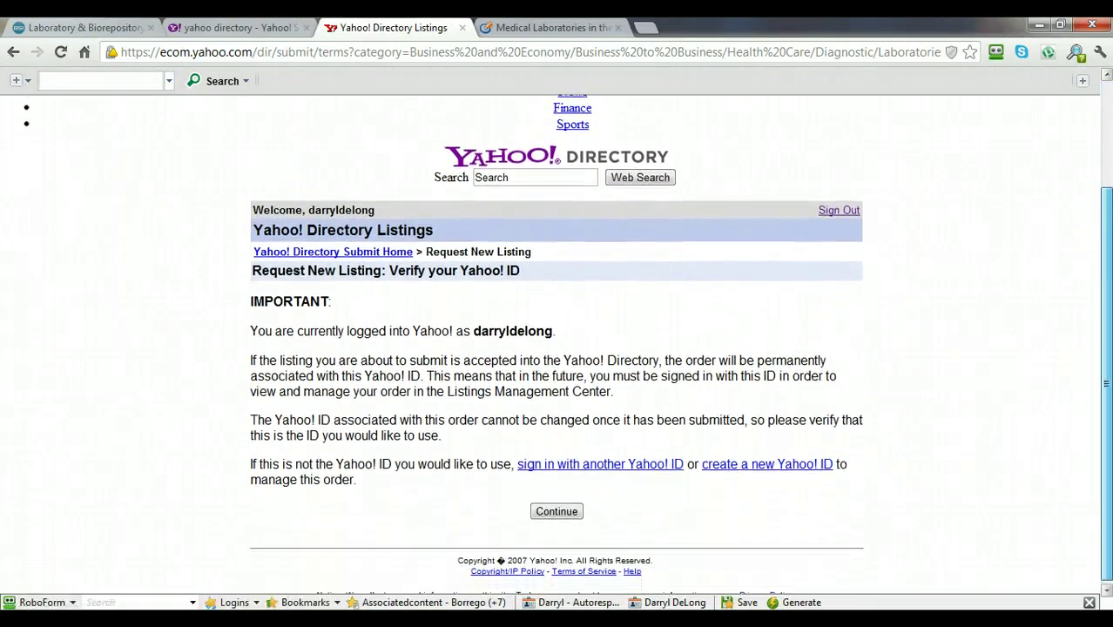
pyautogui.click(575, 510)
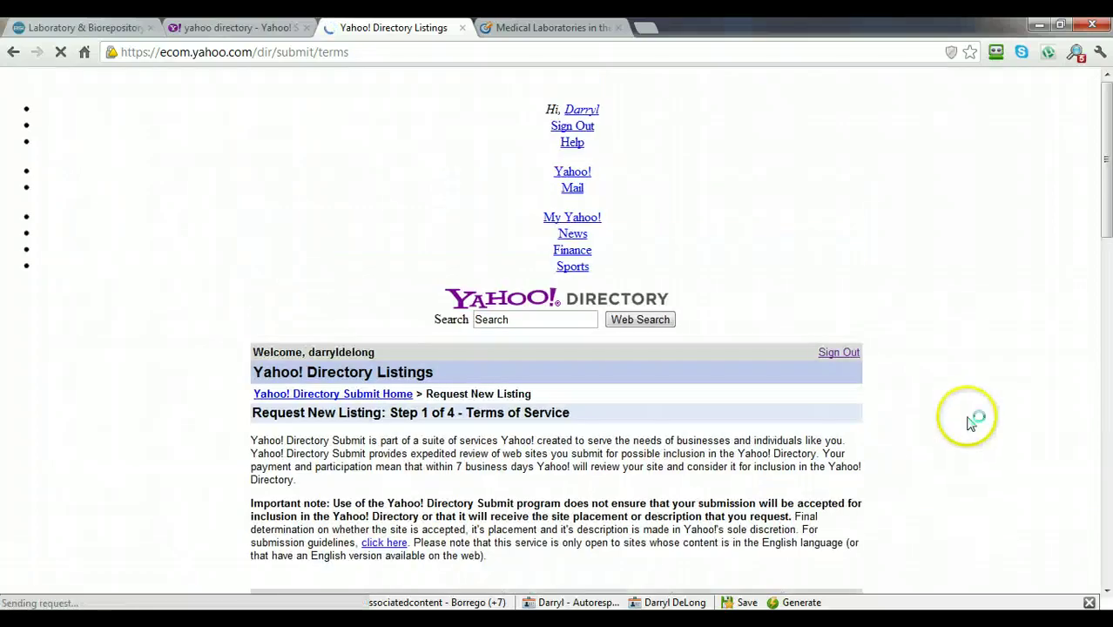
pyautogui.scroll(-4, 1096, 200)
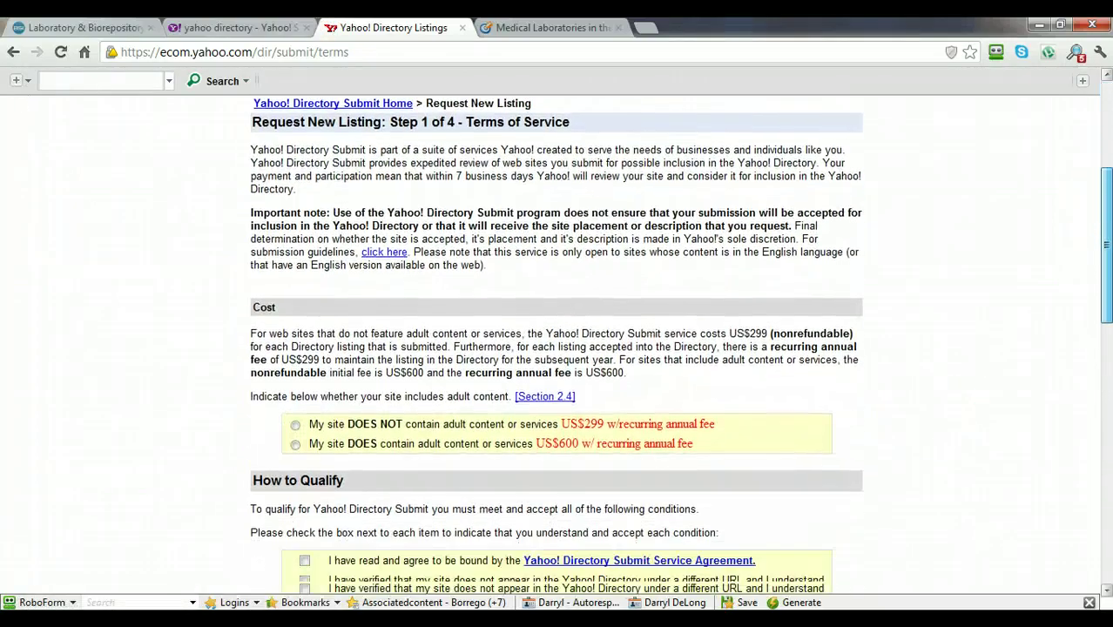
pyautogui.scroll(-1, 557, 349)
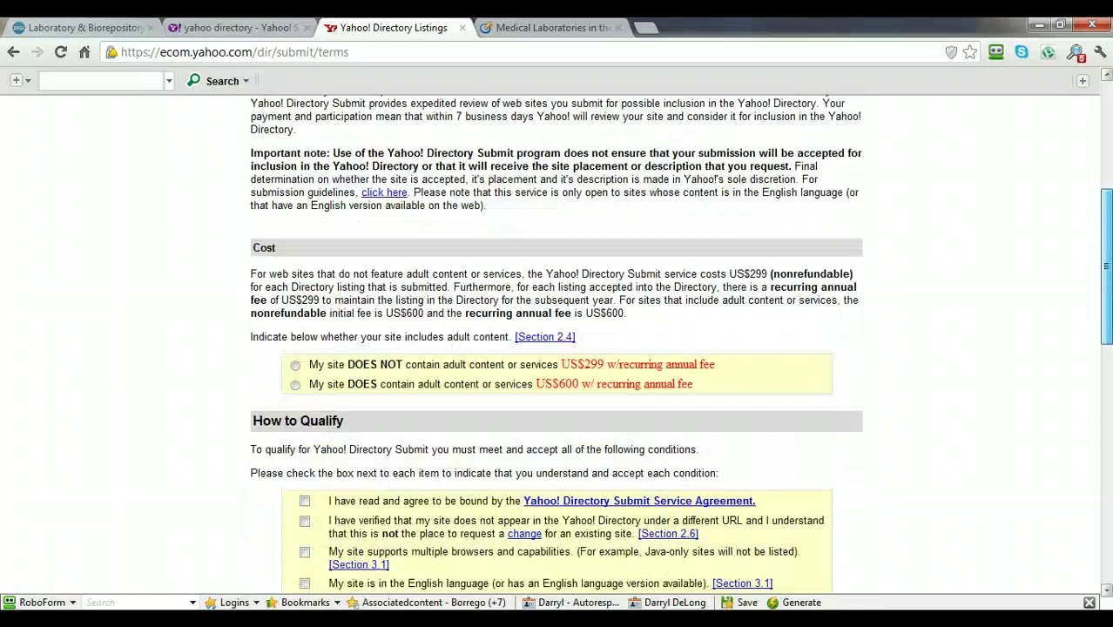
pyautogui.scroll(1, 557, 349)
pyautogui.scroll(-3, 285, 273)
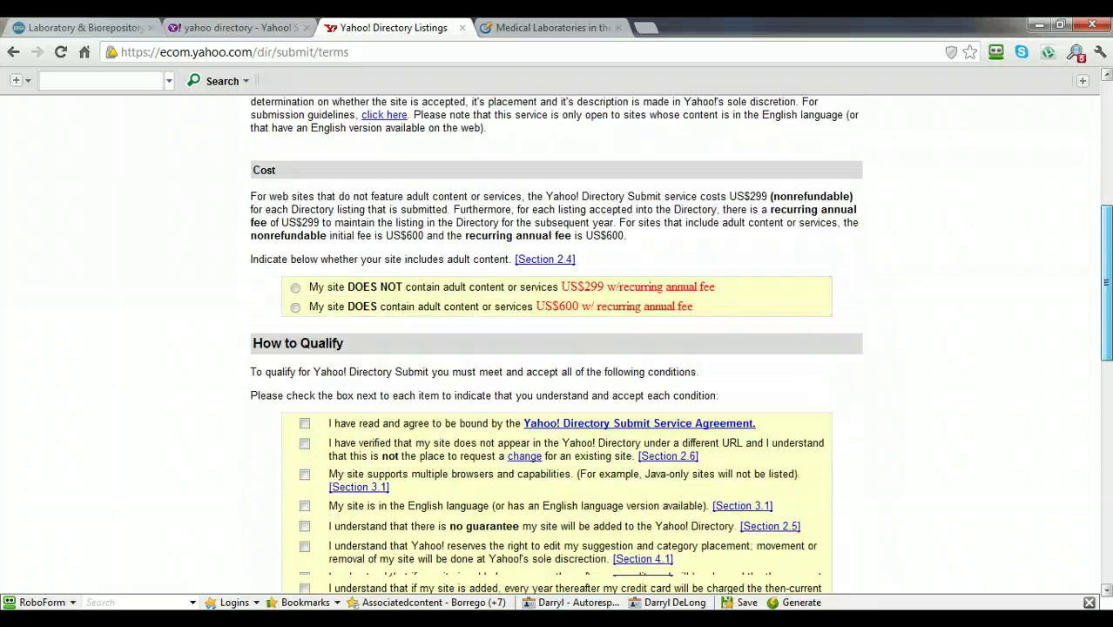
pyautogui.click(295, 250)
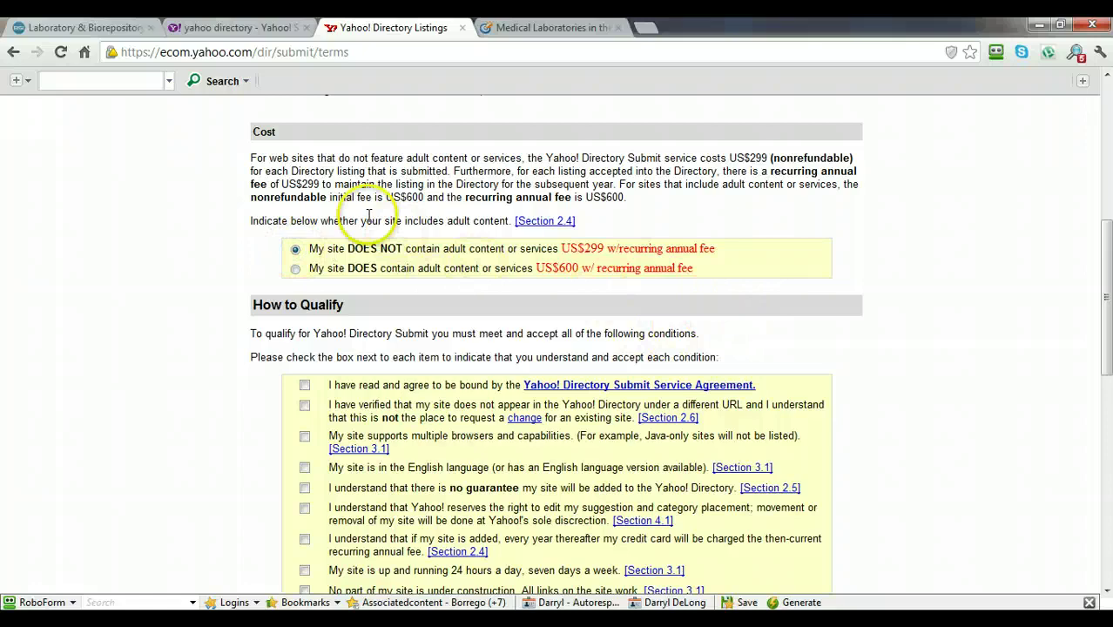
# Tick the remaining qualifying conditions and agree to the Directory Submit Terms of Service.
pyautogui.moveTo(1106, 233); pyautogui.dragTo(1106, 273)
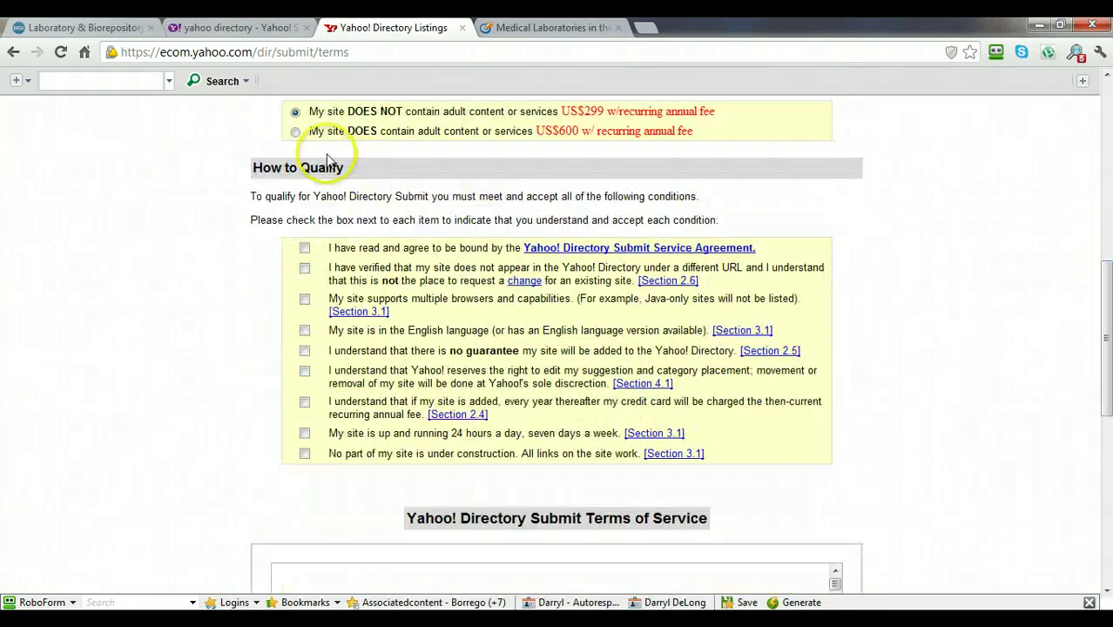
pyautogui.click(304, 249)
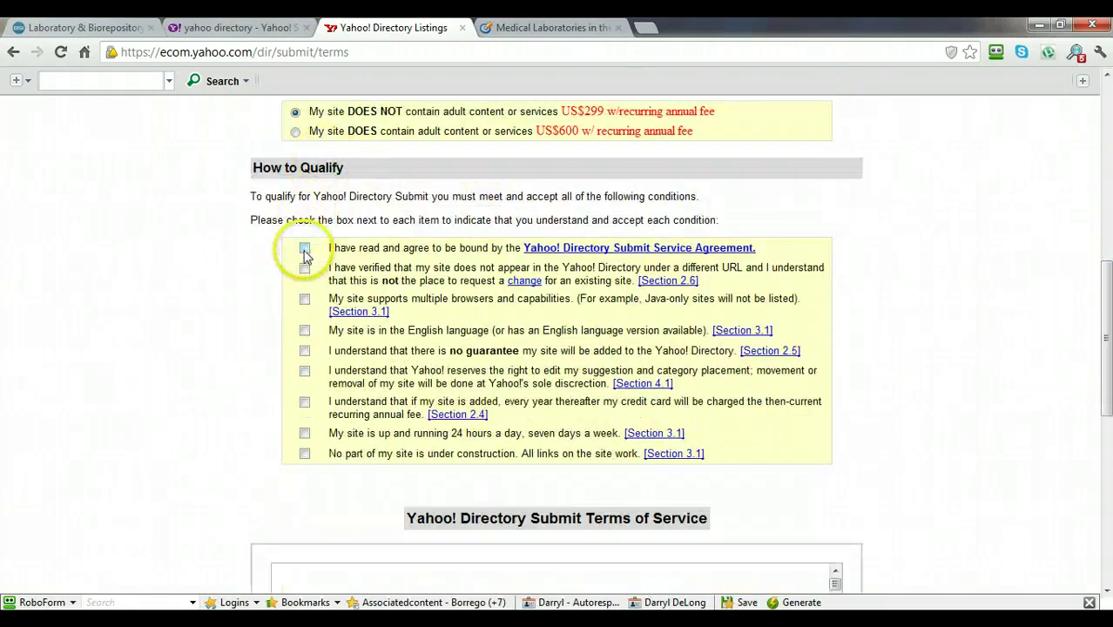
pyautogui.click(304, 299)
pyautogui.click(304, 330)
pyautogui.click(304, 350)
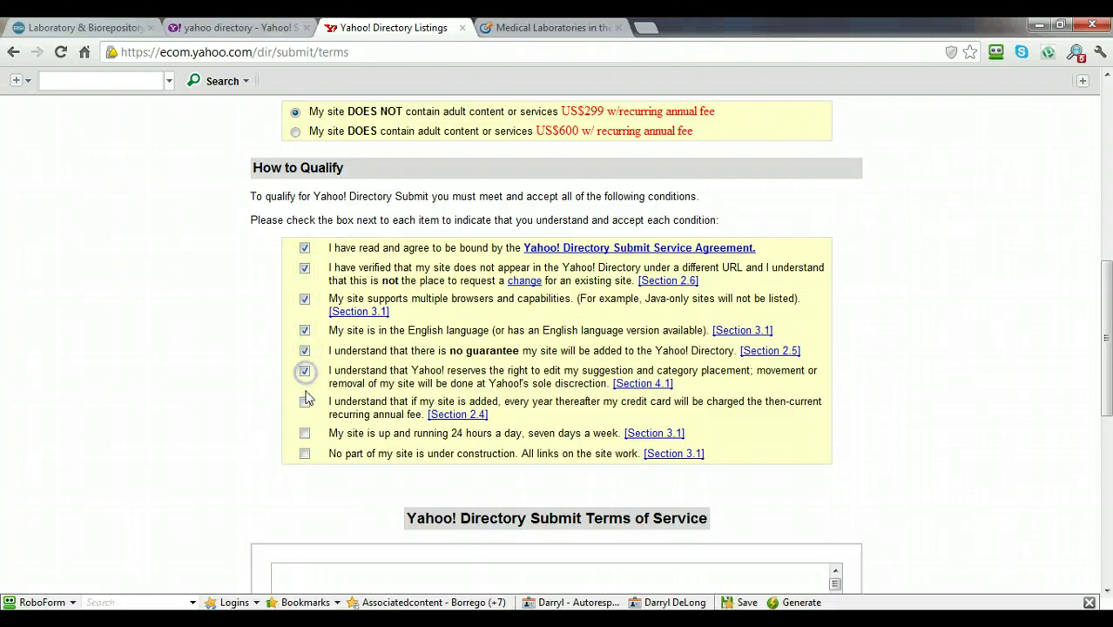
pyautogui.click(305, 401)
pyautogui.click(305, 433)
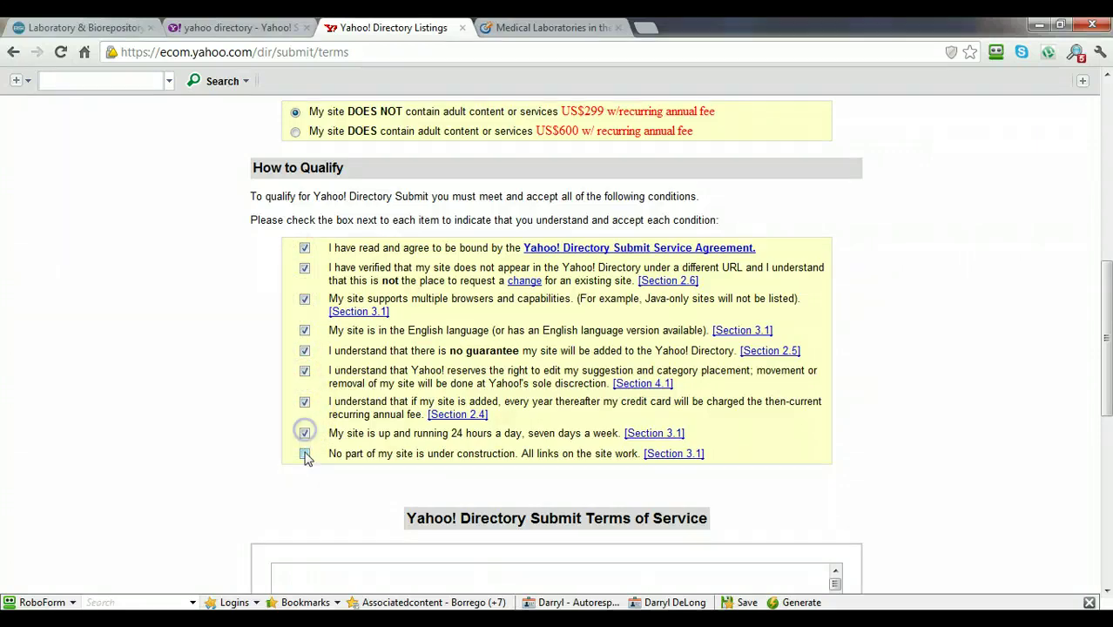
pyautogui.click(305, 454)
pyautogui.moveTo(1107, 348); pyautogui.dragTo(1107, 446)
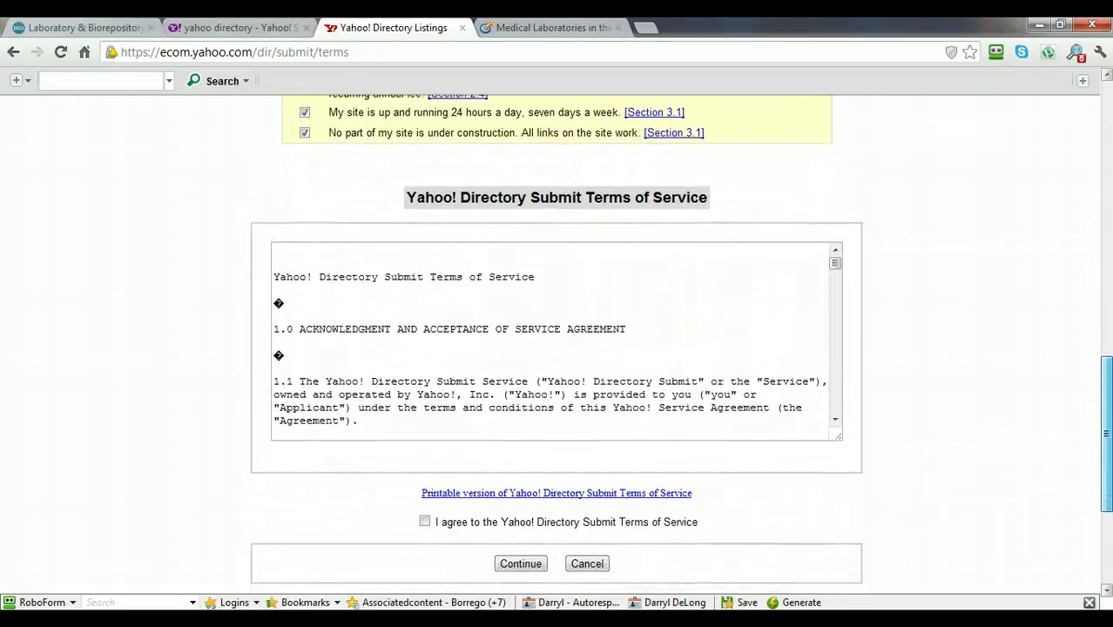
pyautogui.click(424, 522)
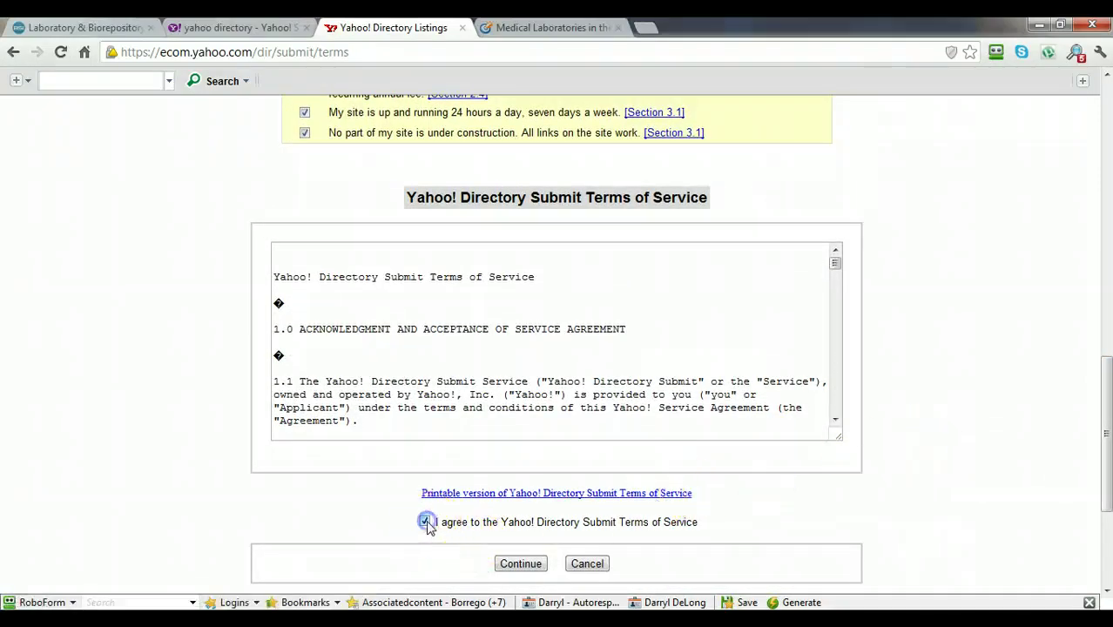
# Continue to the site details step and paste 'BSI Systems' as the Site Title.
pyautogui.click(515, 568)
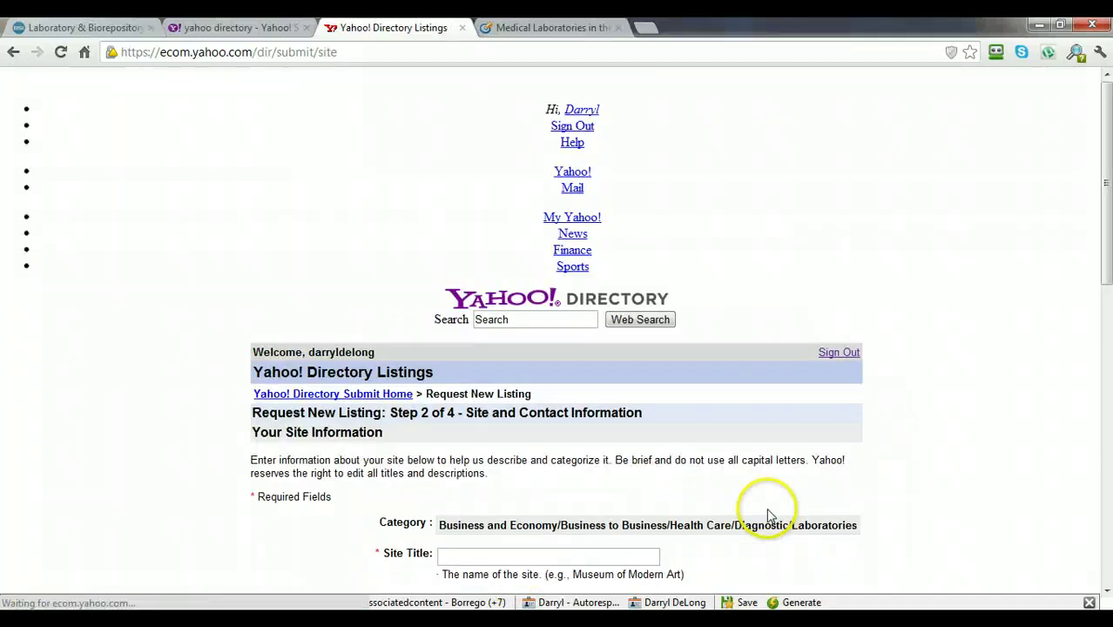
pyautogui.scroll(-3, 1096, 186)
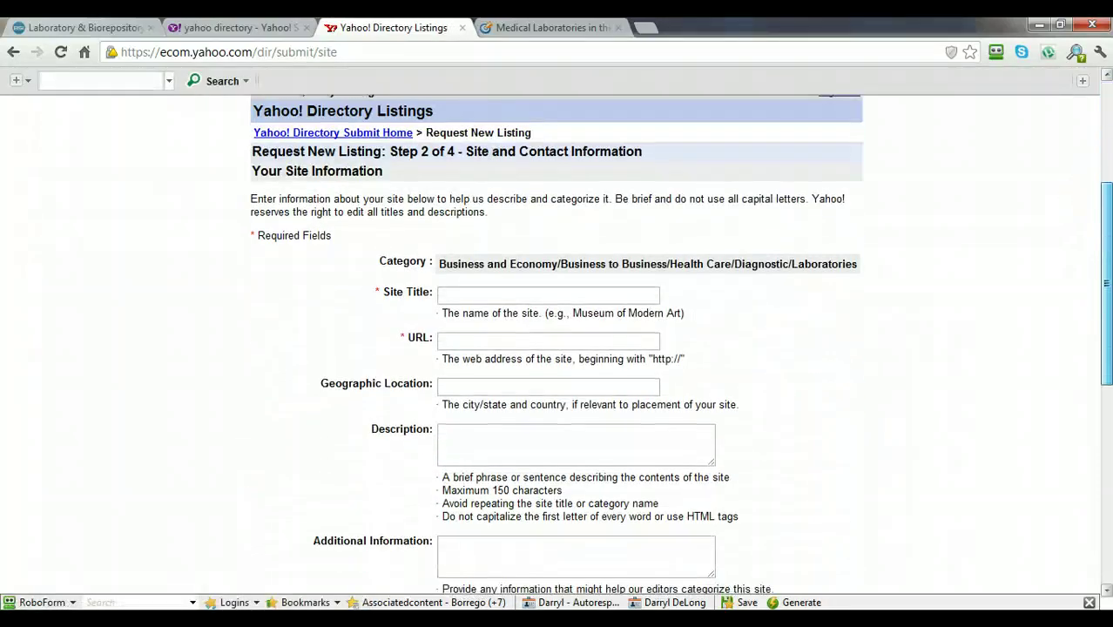
pyautogui.scroll(-1, 1104, 288)
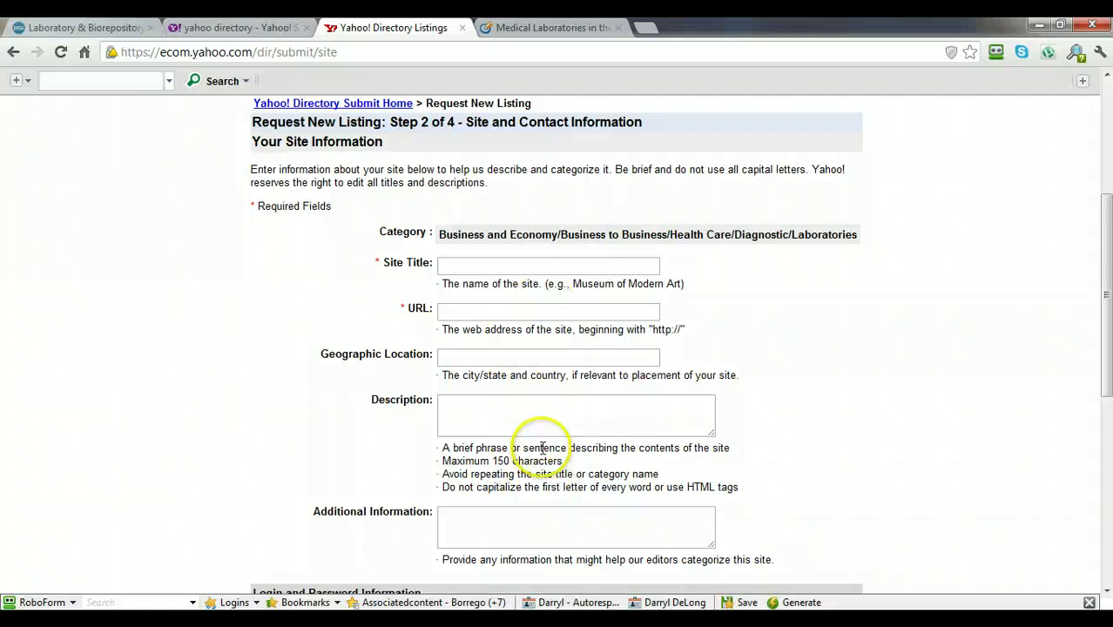
pyautogui.hotkey('alt', 'Tab')
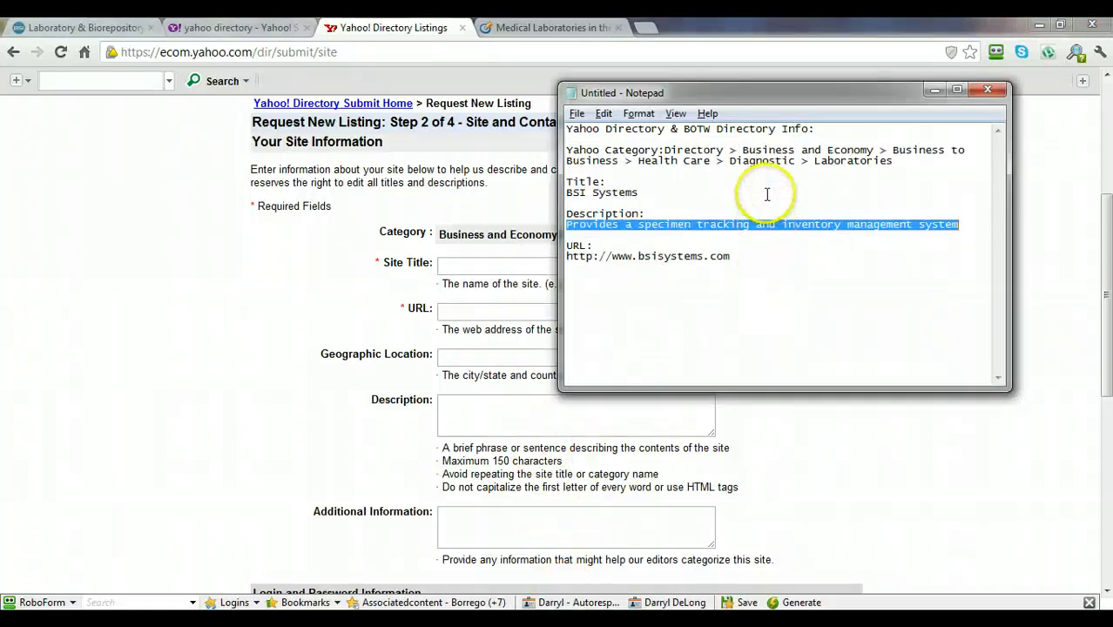
pyautogui.click(767, 192)
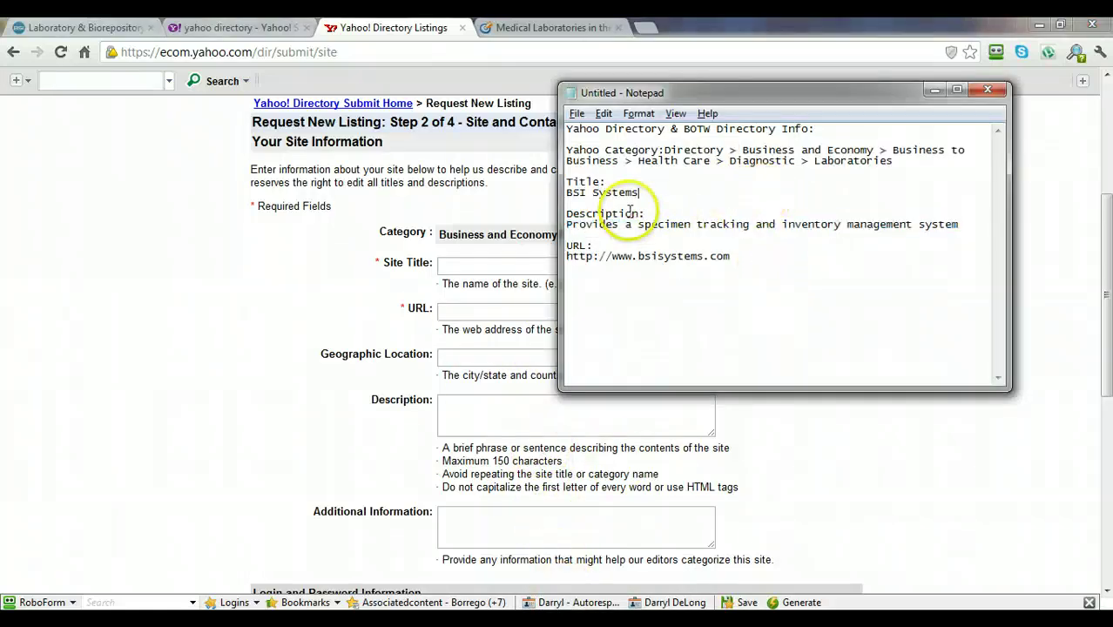
pyautogui.hotkey('shift', 'Home')
pyautogui.hotkey('ctrl', 'c')
pyautogui.click(538, 200)
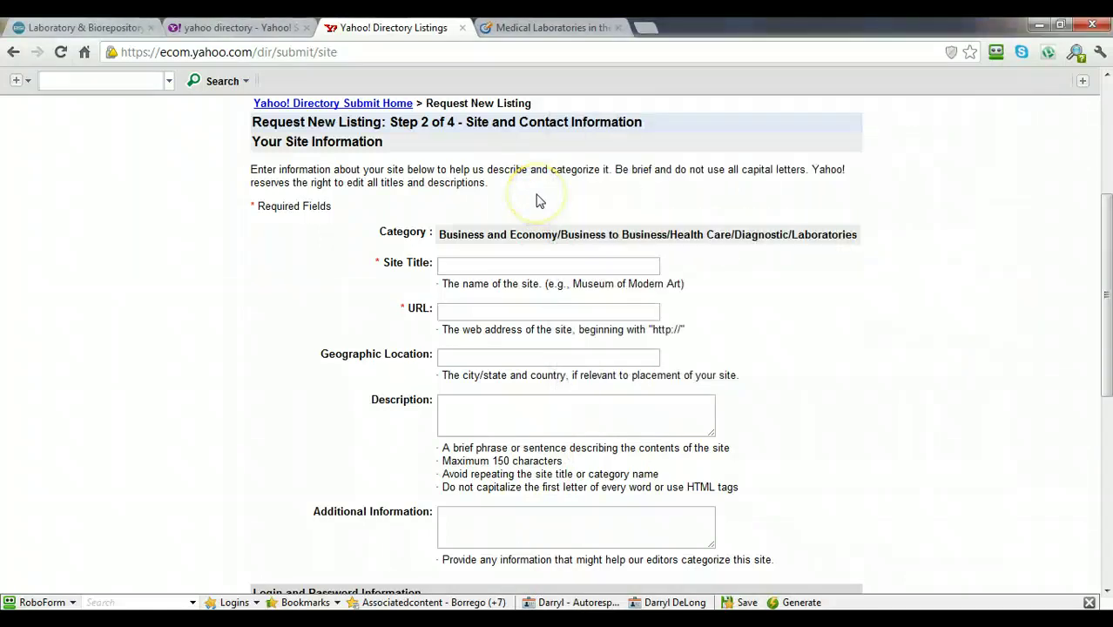
pyautogui.click(460, 266)
pyautogui.hotkey('ctrl', 'v')
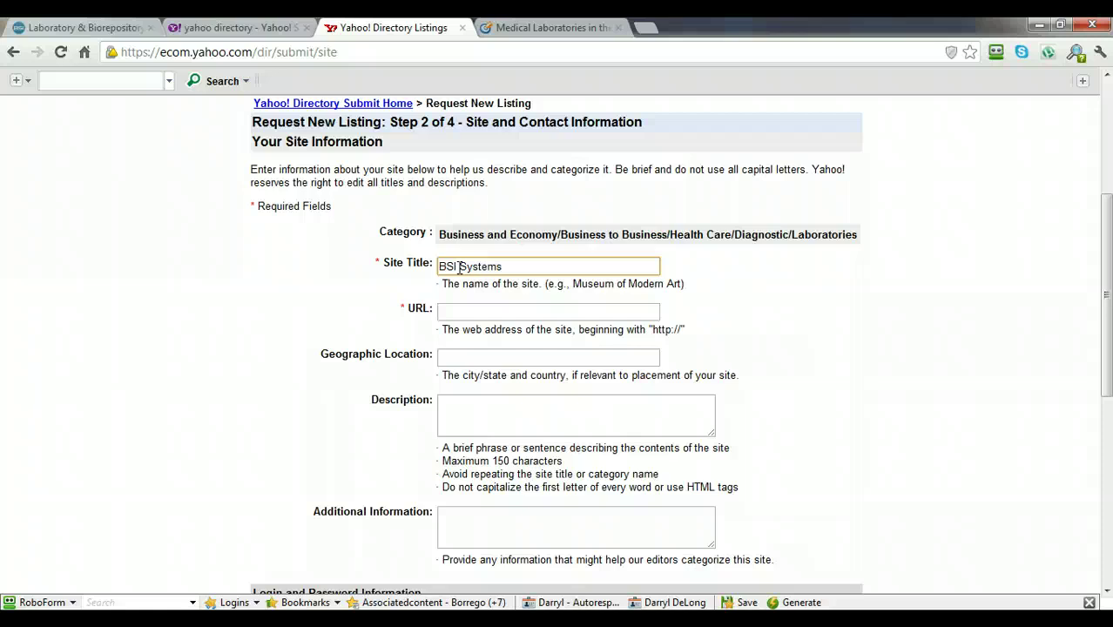
pyautogui.click(472, 310)
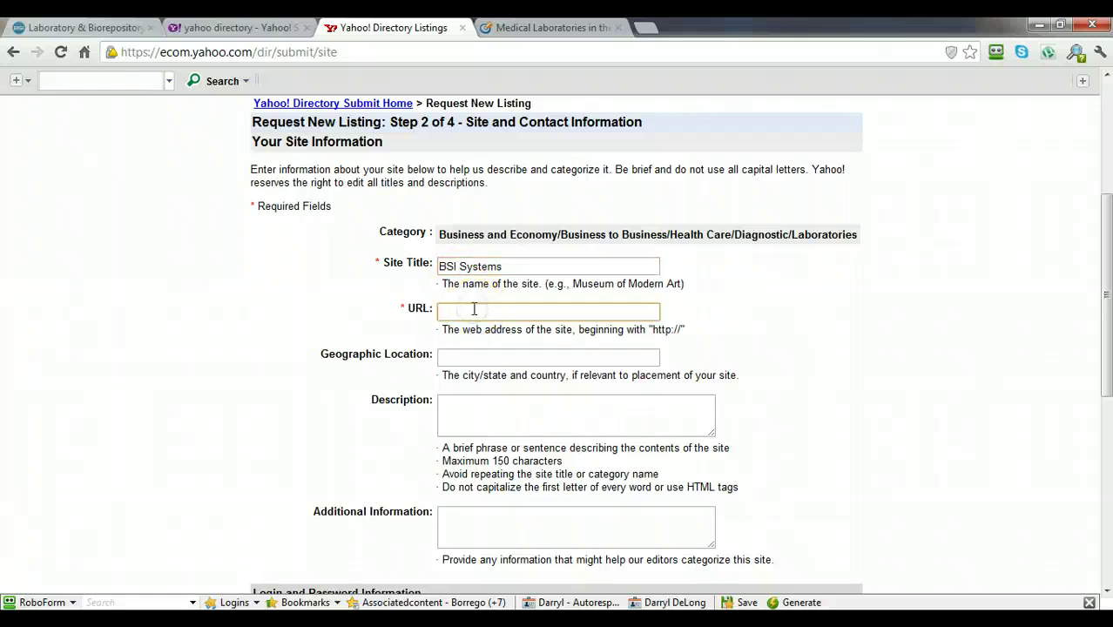
pyautogui.hotkey('alt', 'Tab')
pyautogui.moveTo(730, 256); pyautogui.dragTo(567, 262)
pyautogui.hotkey('ctrl', 'c')
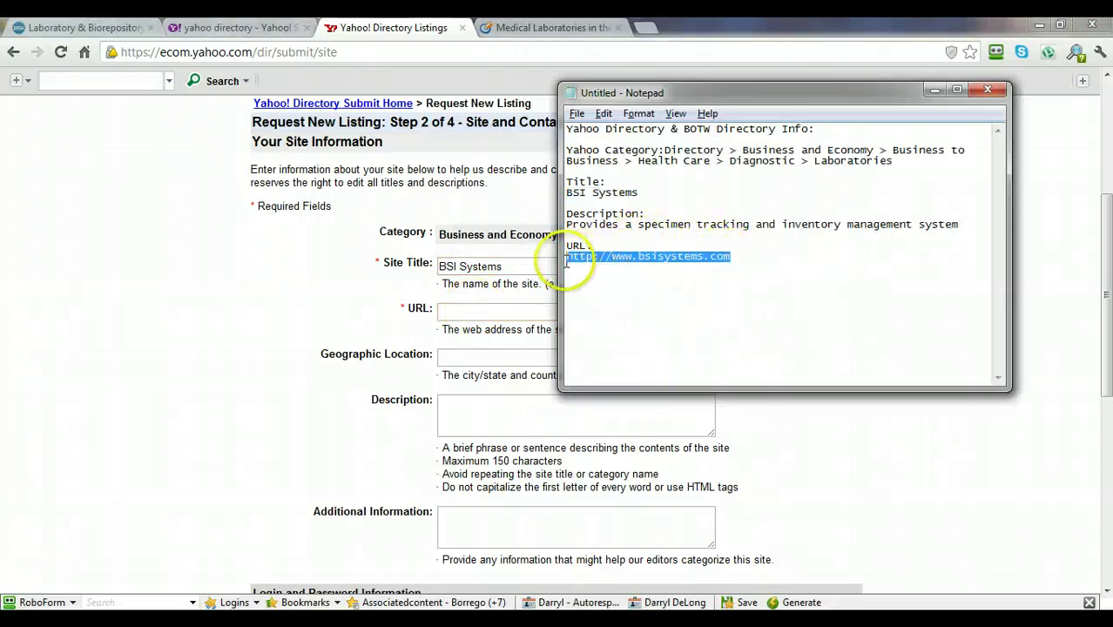
pyautogui.click(486, 307)
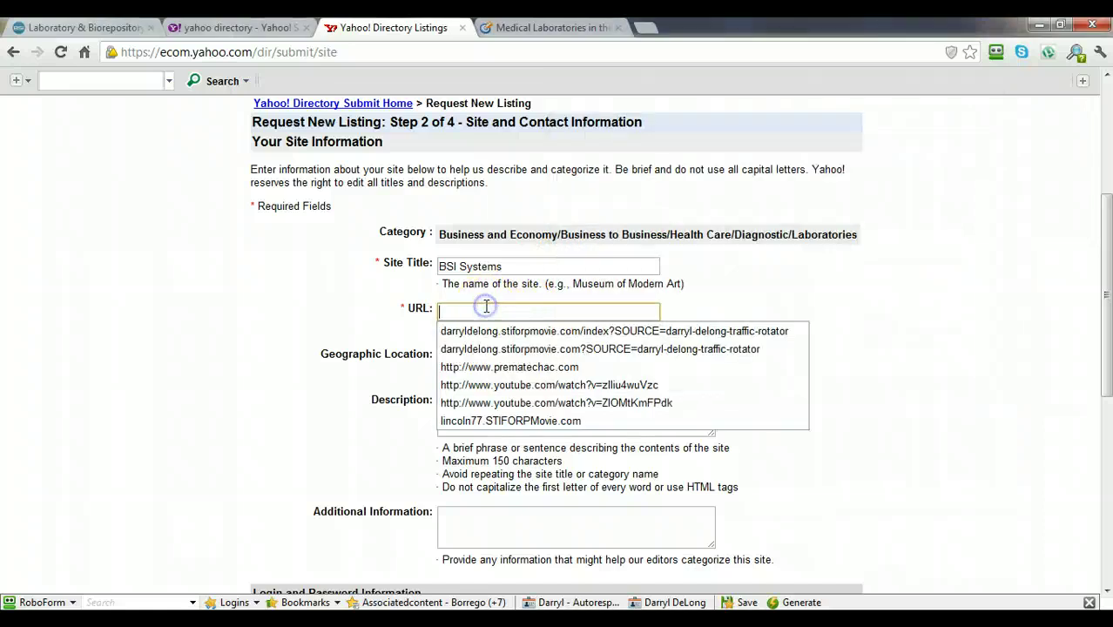
pyautogui.hotkey('ctrl', 'v')
pyautogui.press('Tab')
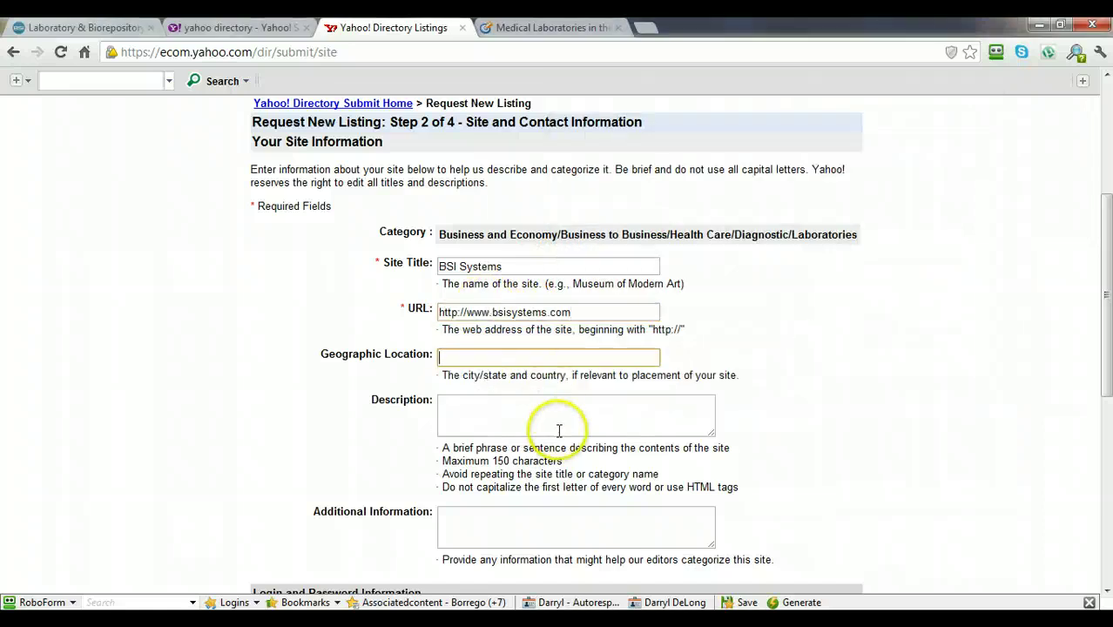
# Paste the specimen-tracking description from the notes into the Description box.
pyautogui.scroll(-1, 1093, 304)
pyautogui.scroll(-1, 642, 331)
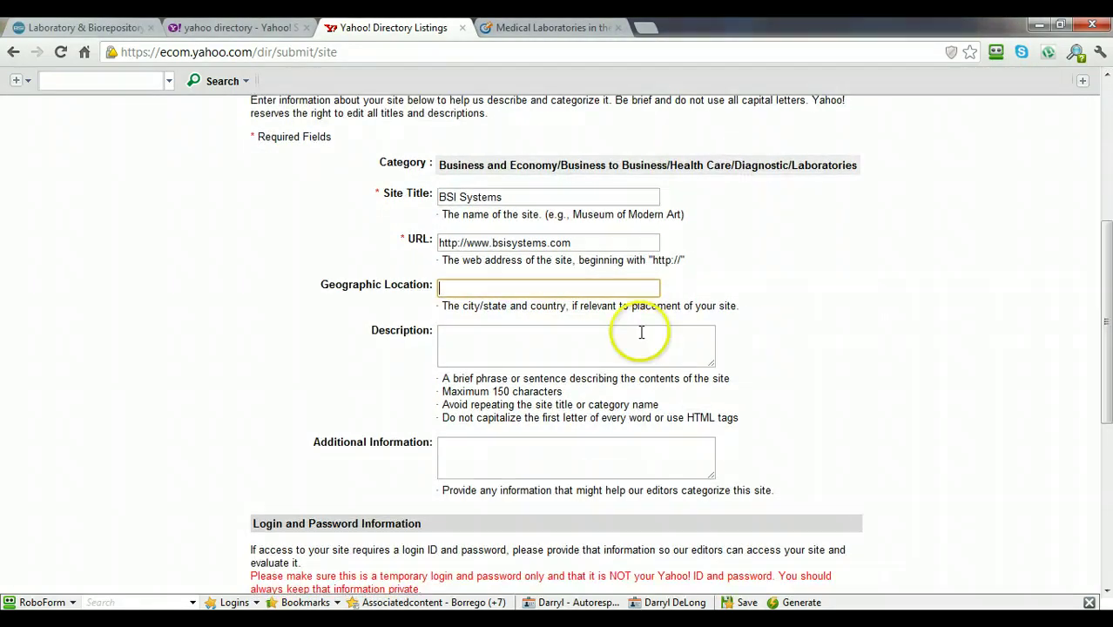
pyautogui.click(538, 333)
pyautogui.hotkey('alt', 'Tab')
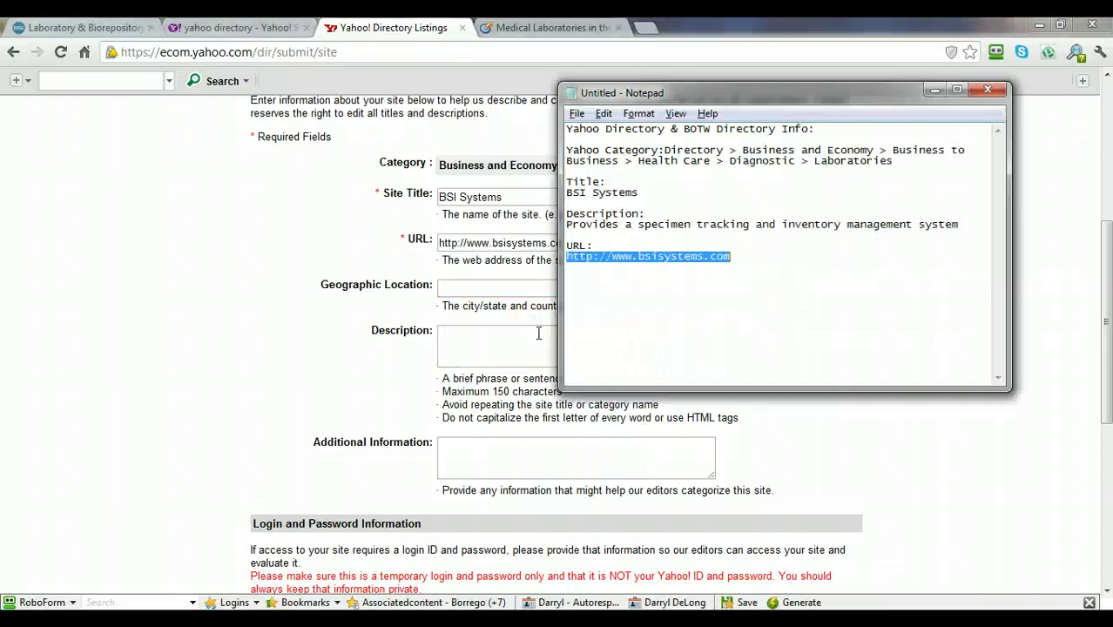
pyautogui.moveTo(968, 224); pyautogui.dragTo(562, 225)
pyautogui.hotkey('ctrl', 'c')
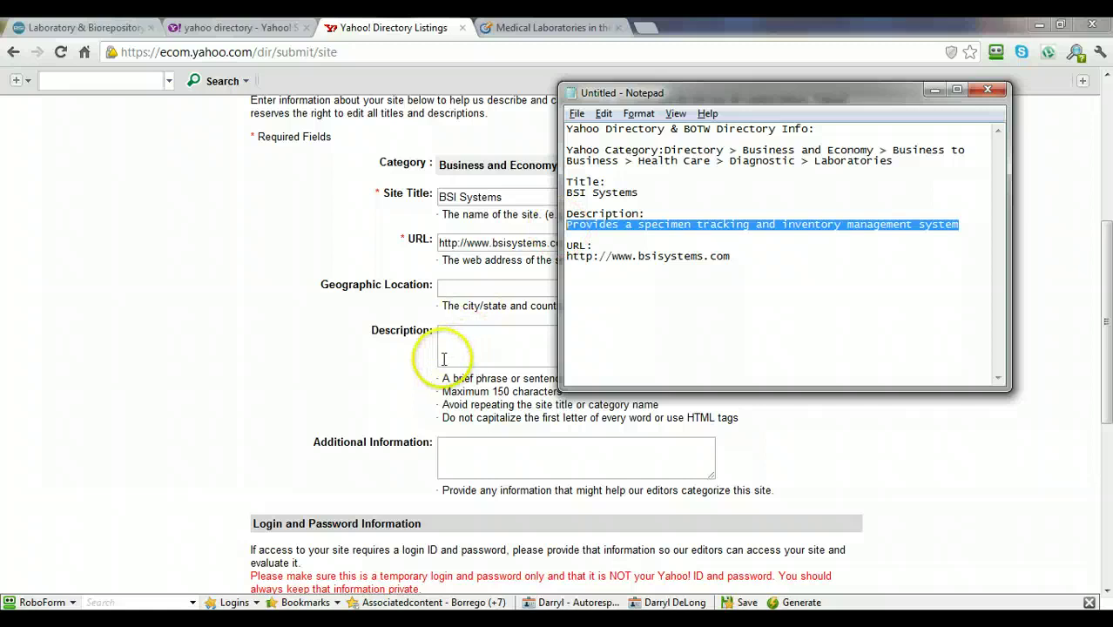
pyautogui.click(449, 348)
pyautogui.hotkey('ctrl', 'v')
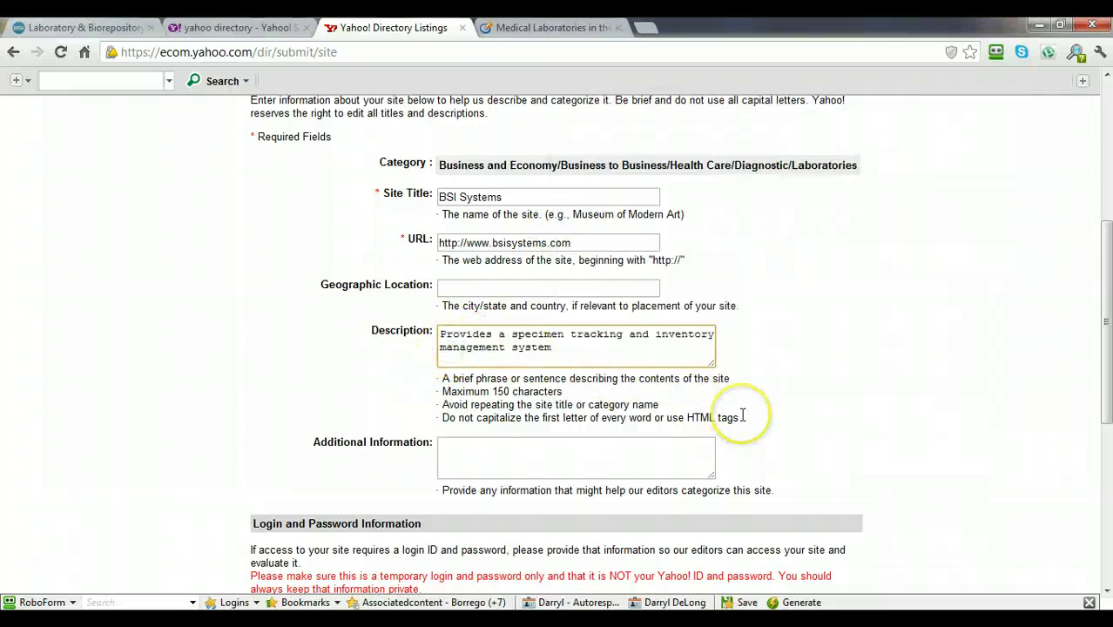
pyautogui.moveTo(1103, 365); pyautogui.dragTo(1103, 450)
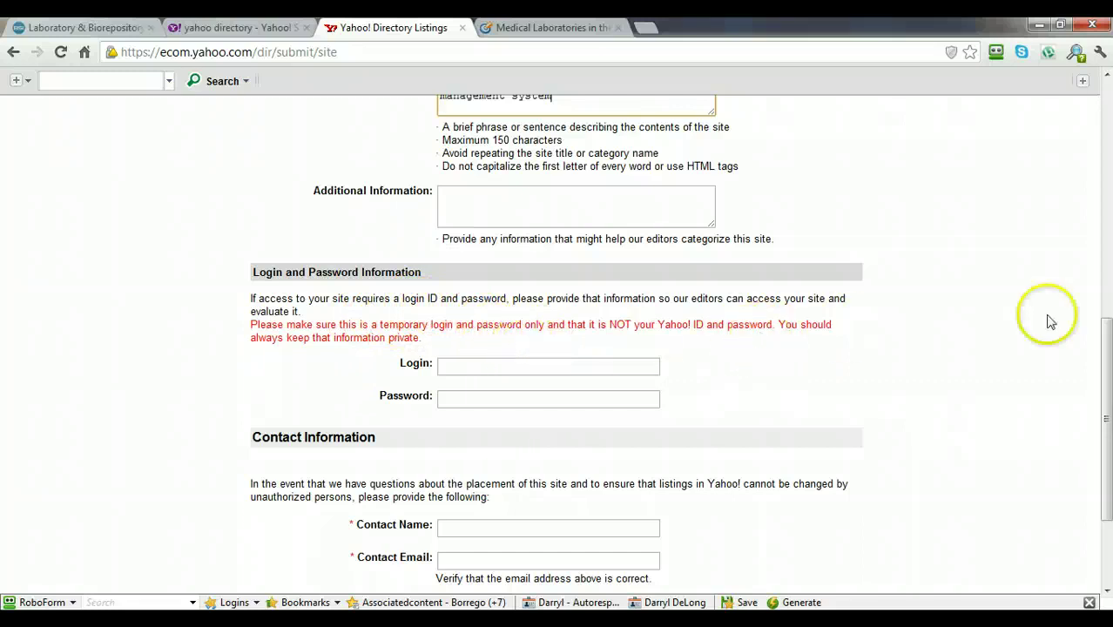
pyautogui.moveTo(1106, 341); pyautogui.dragTo(1052, 389)
pyautogui.click(450, 399)
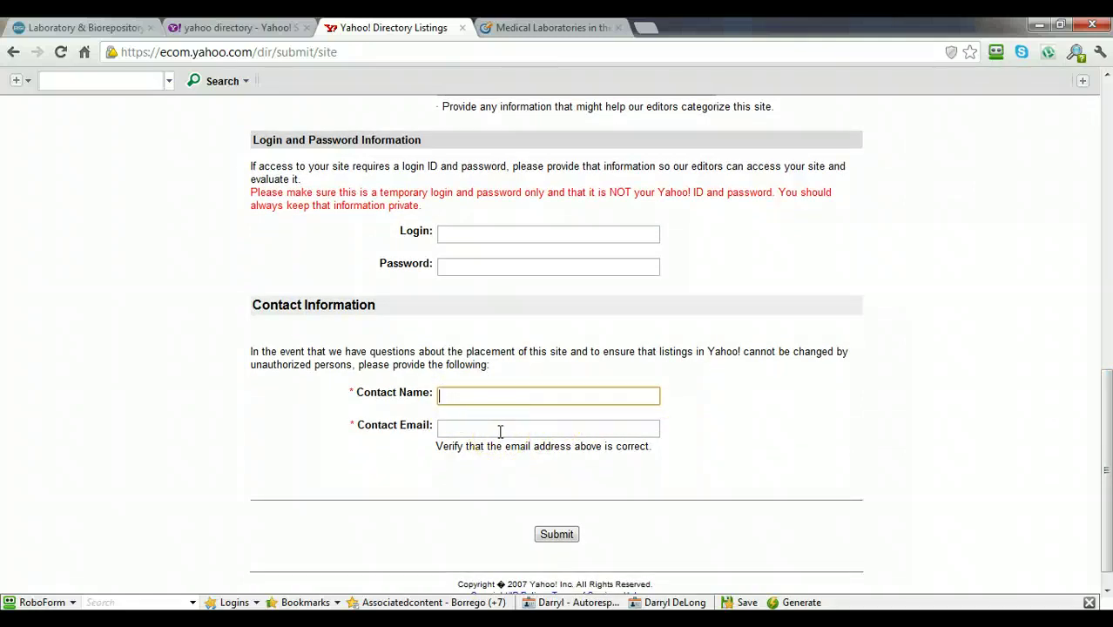
pyautogui.moveTo(436, 446); pyautogui.dragTo(620, 446)
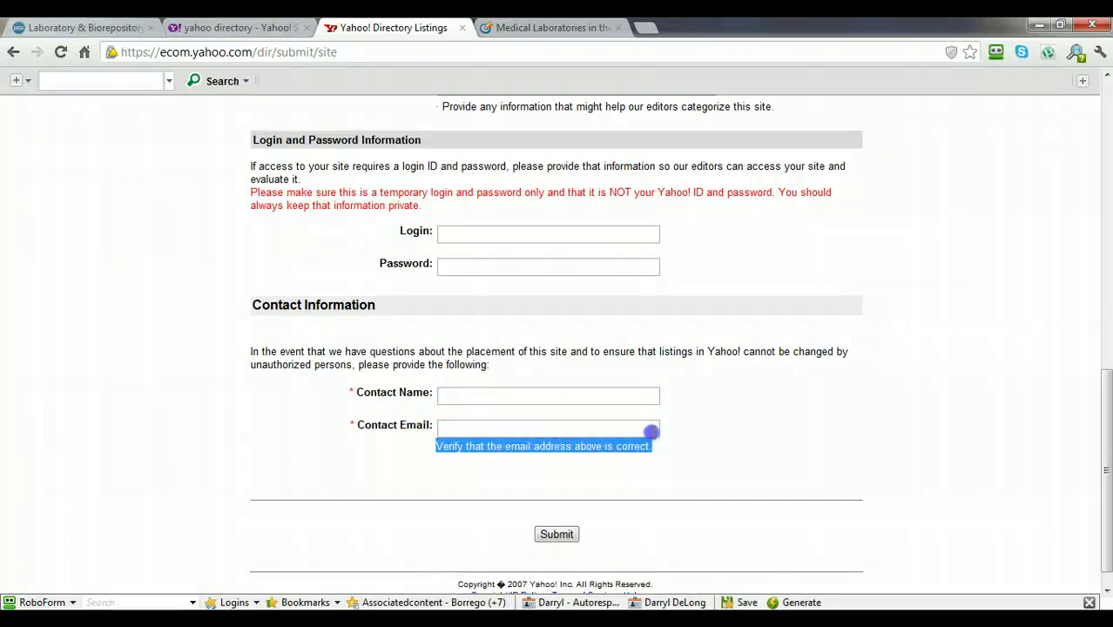
pyautogui.click(652, 430)
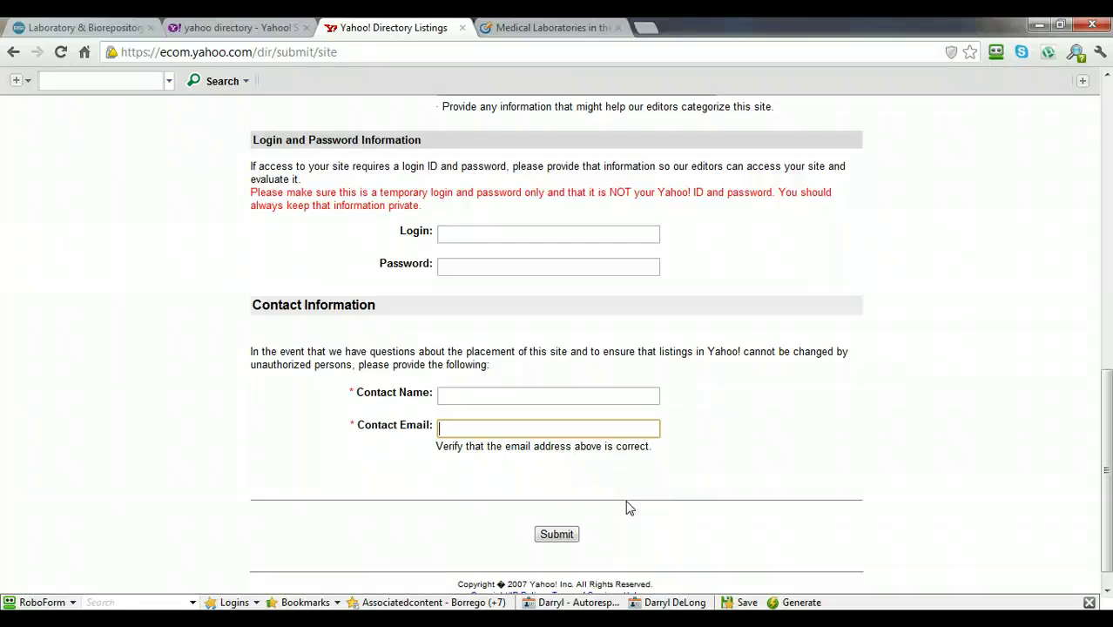
# Submit a site to Medical Laboratories, choosing the plain web directory listing option.
pyautogui.click(535, 33)
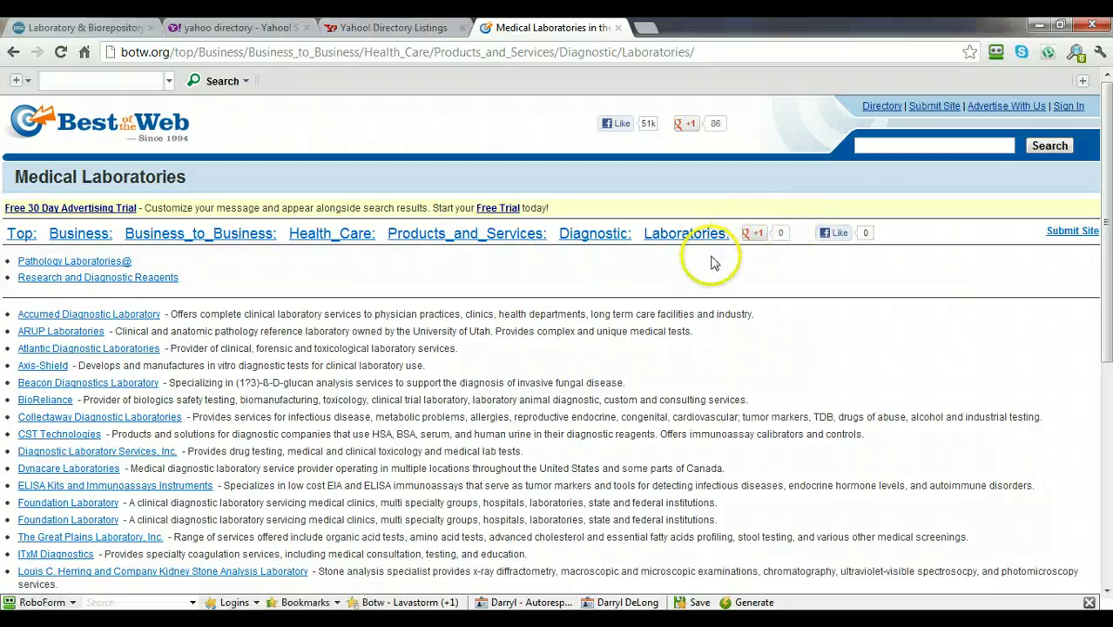
pyautogui.click(1064, 233)
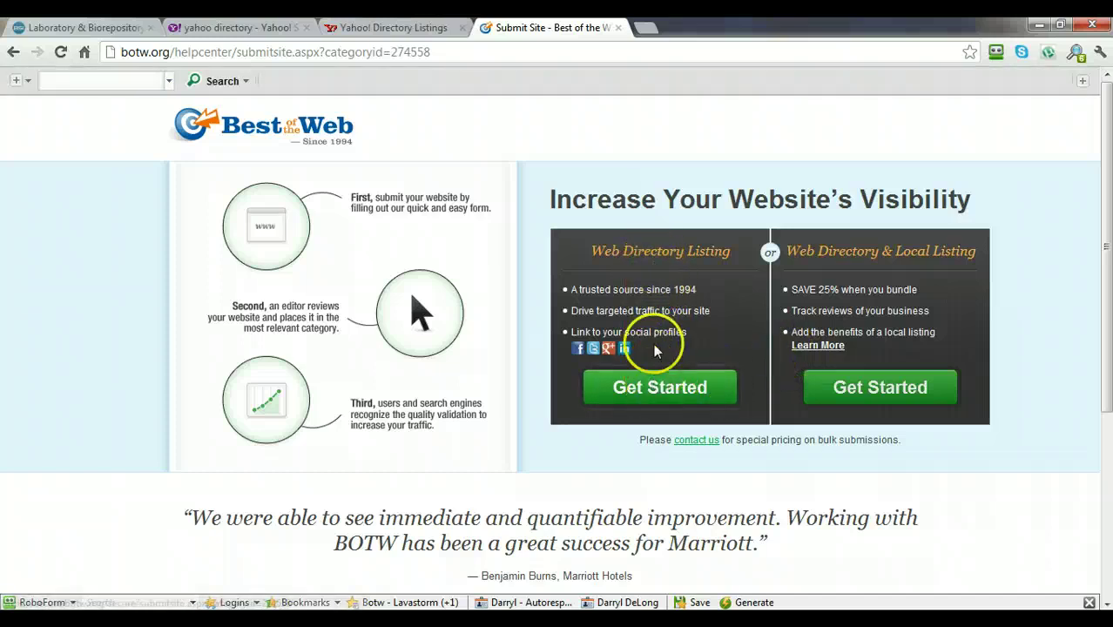
pyautogui.click(655, 389)
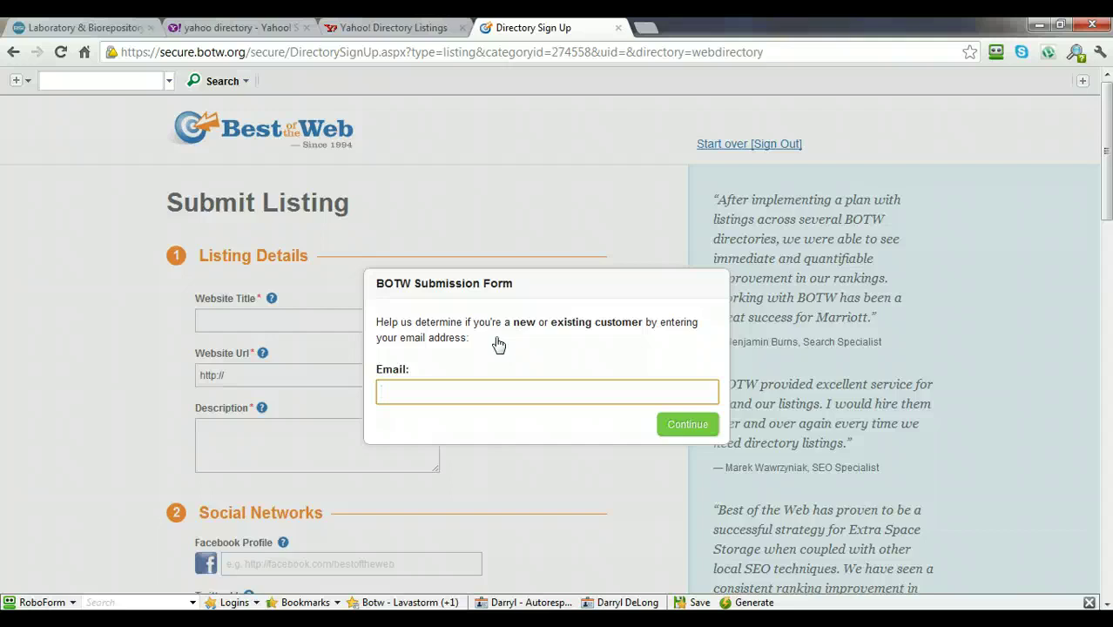
# Replace the pasted Email field text with the account e-mail address and continue.
pyautogui.hotkey('ctrl', 'v')
pyautogui.moveTo(671, 391); pyautogui.dragTo(295, 389)
pyautogui.press('BackSpace')
pyautogui.click(445, 389)
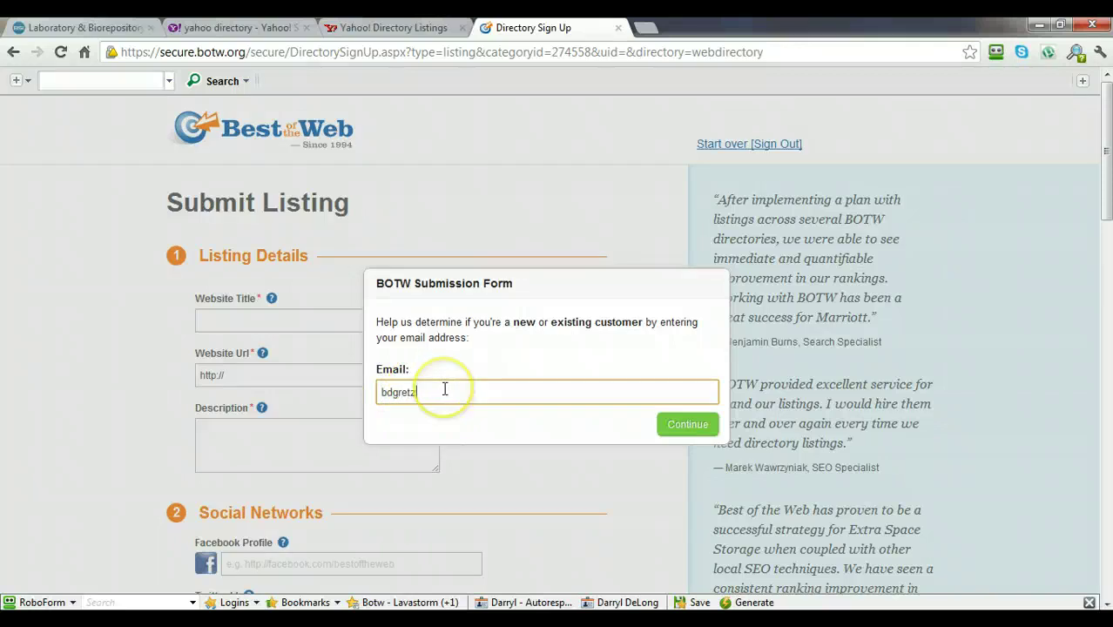
pyautogui.click(444, 390)
pyautogui.write('@yahoo.com')
pyautogui.click(686, 423)
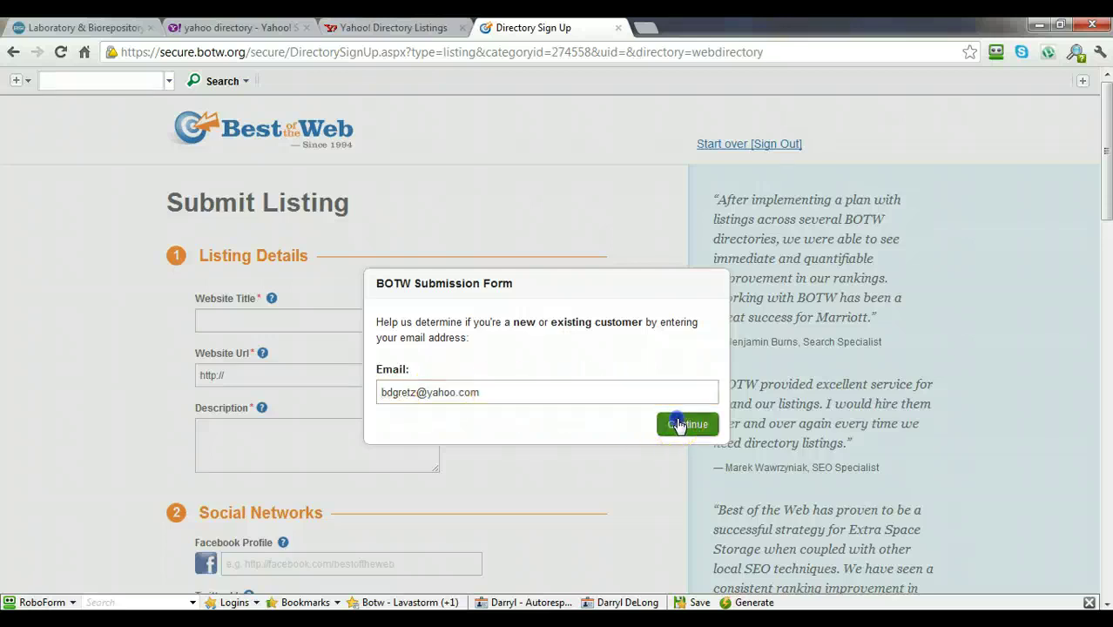
# Enter the account password, sign in, and decline RoboForm's offer to save the login.
pyautogui.click(447, 375)
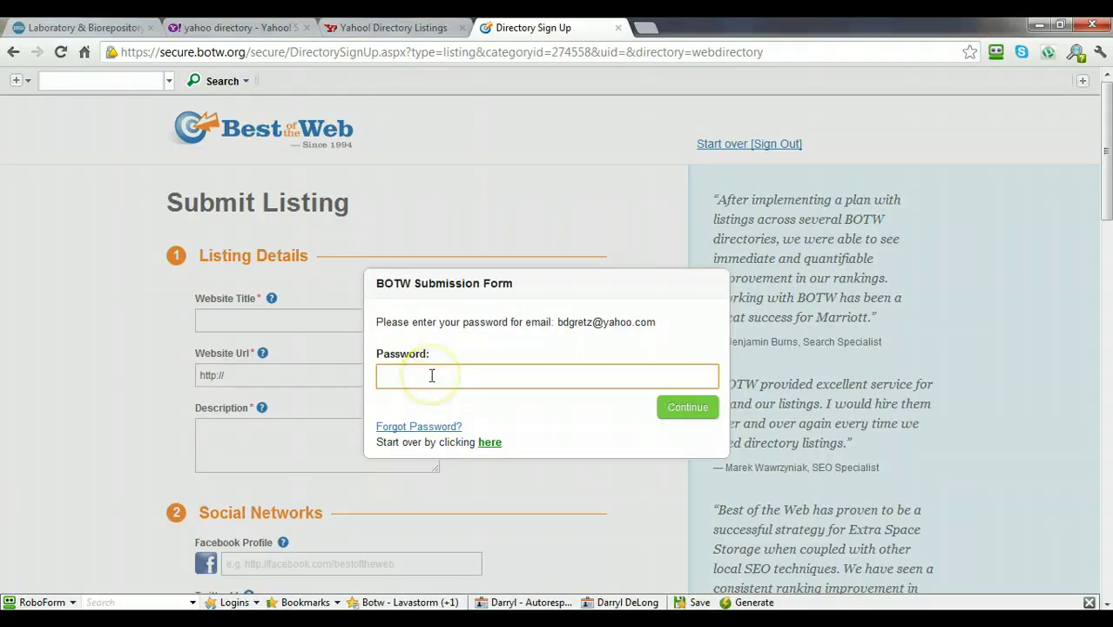
pyautogui.click(432, 375)
pyautogui.write('b')
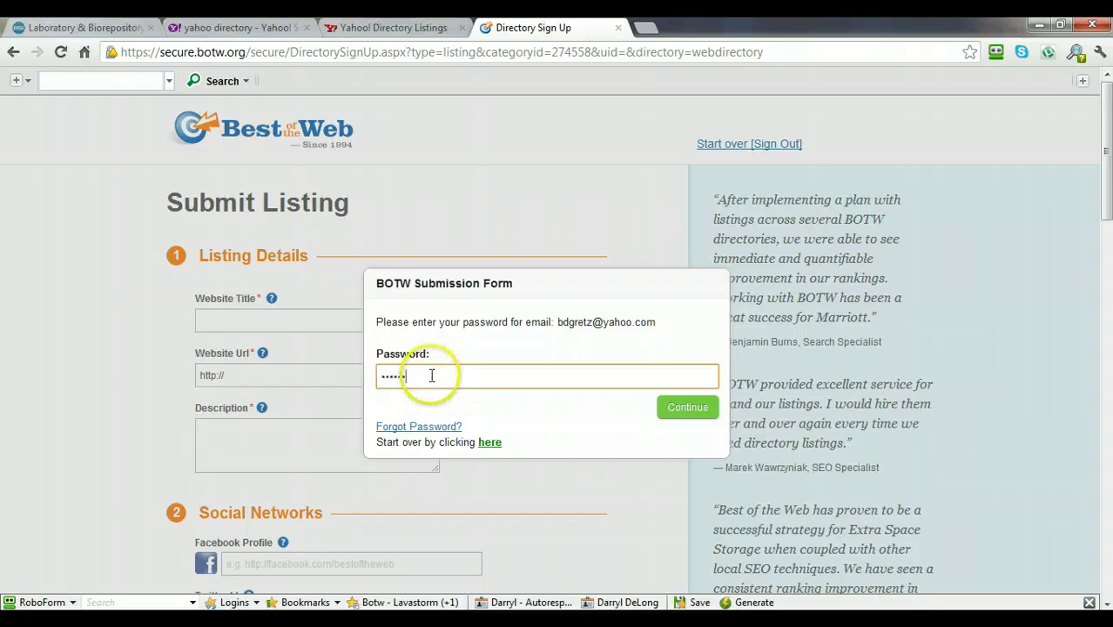
pyautogui.click(684, 407)
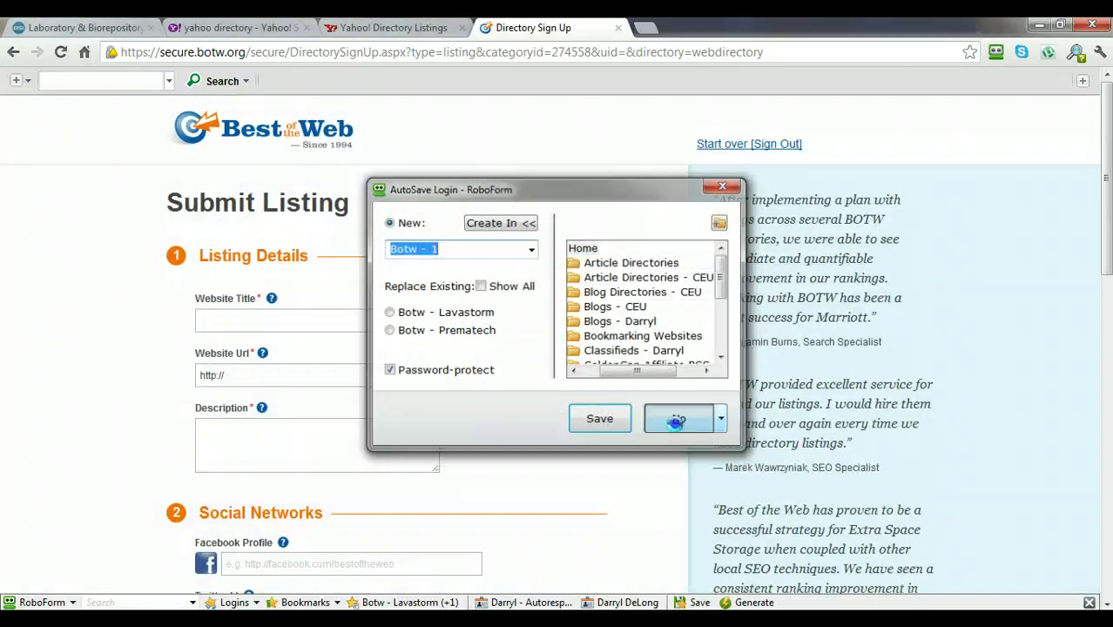
pyautogui.click(677, 421)
pyautogui.moveTo(1107, 195); pyautogui.dragTo(1108, 192)
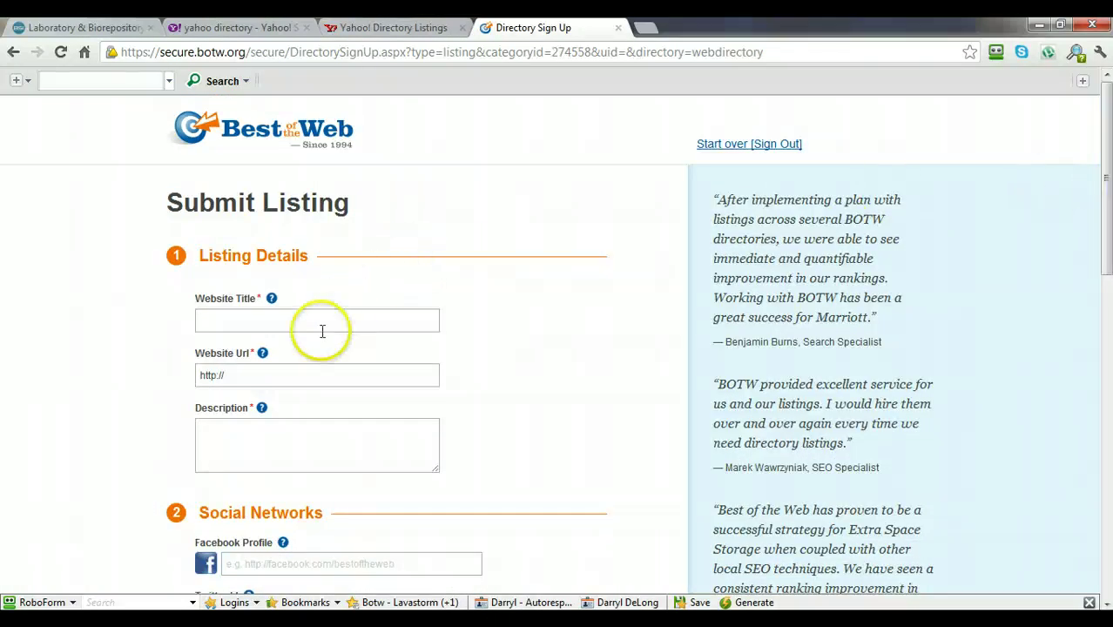
# Copy 'BSI Systems' from the notes into the Website Title field.
pyautogui.click(283, 323)
pyautogui.hotkey('alt', 'Tab')
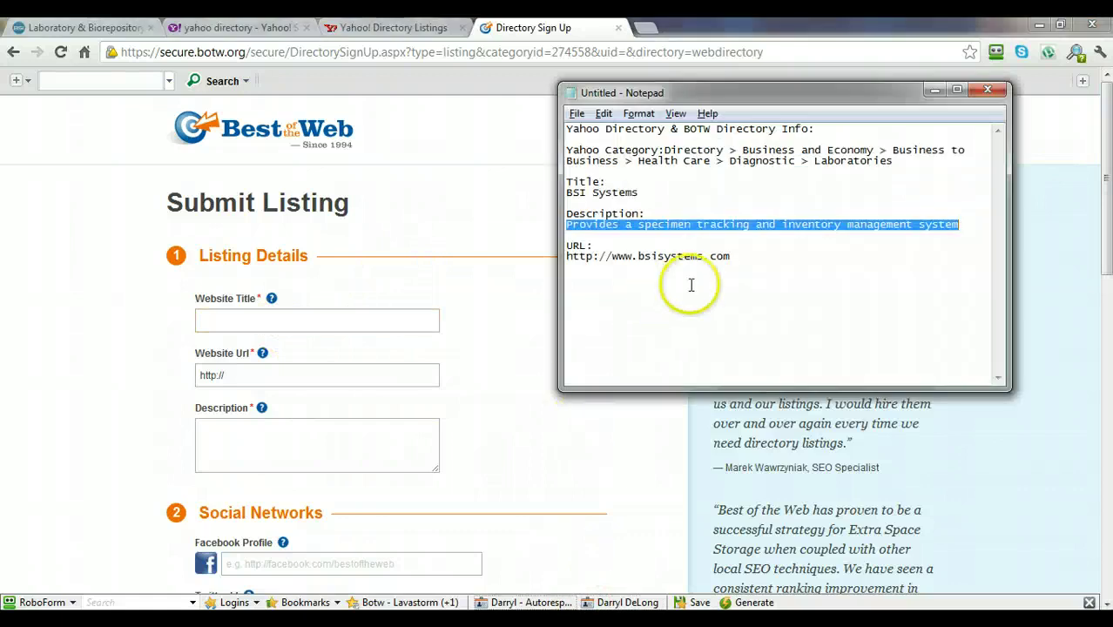
pyautogui.moveTo(640, 192); pyautogui.dragTo(550, 193)
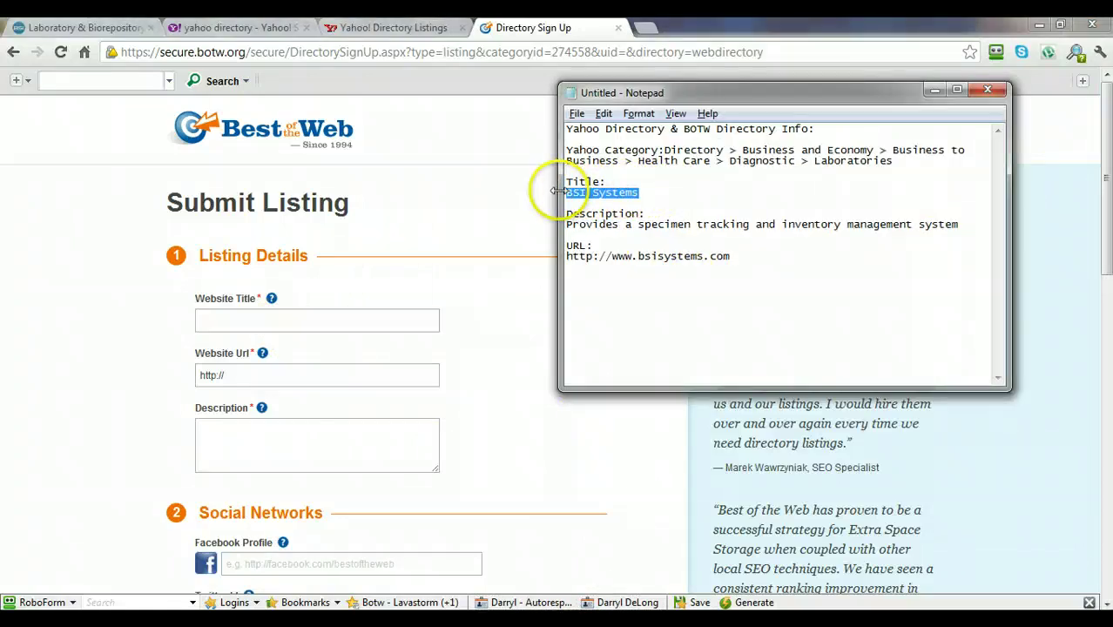
pyautogui.hotkey('ctrl', 'c')
pyautogui.click(308, 318)
pyautogui.hotkey('ctrl', 'v')
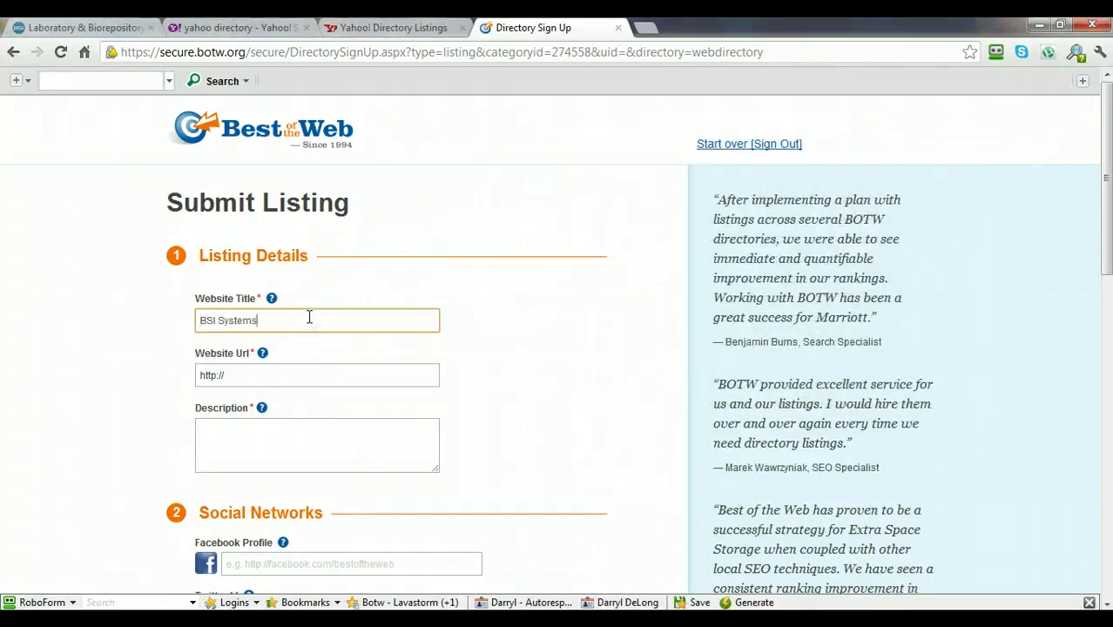
pyautogui.click(294, 373)
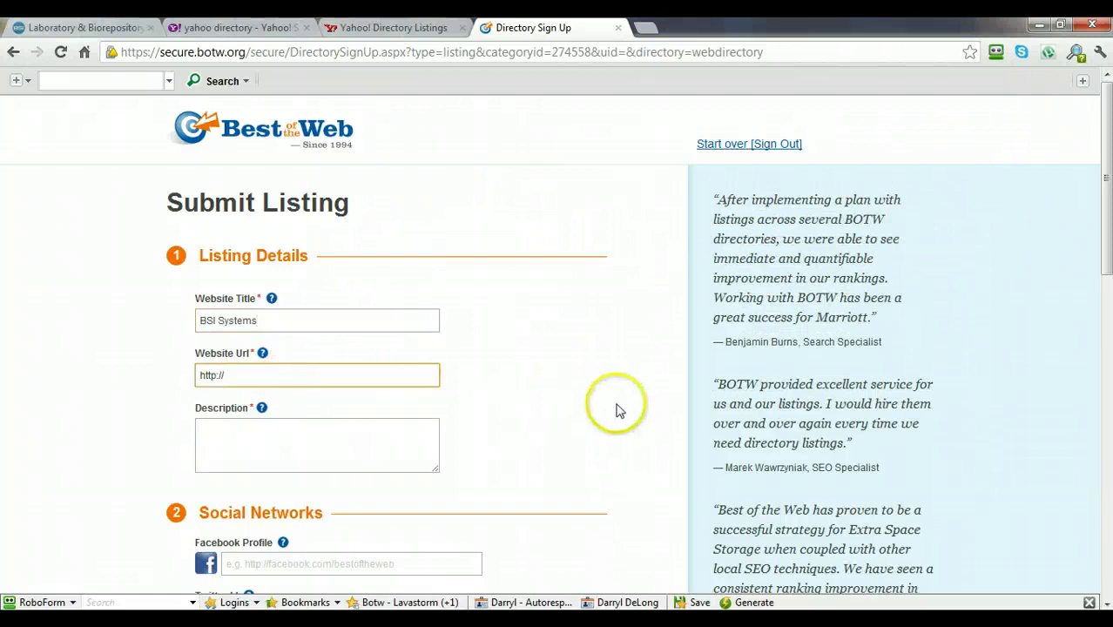
pyautogui.hotkey('alt', 'Tab')
pyautogui.moveTo(732, 257); pyautogui.dragTo(559, 256)
pyautogui.hotkey('ctrl', 'c')
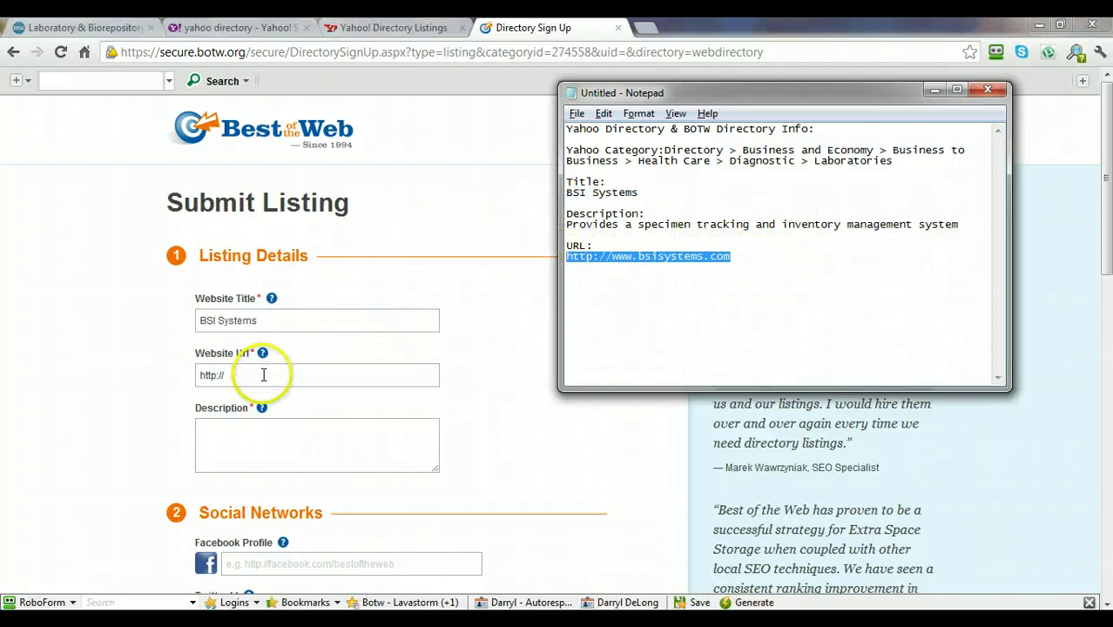
pyautogui.click(274, 375)
pyautogui.hotkey('ctrl', 'a')
pyautogui.hotkey('ctrl', 'v')
# Paste the specimen-tracking description from the notes into the Description box.
pyautogui.click(218, 454)
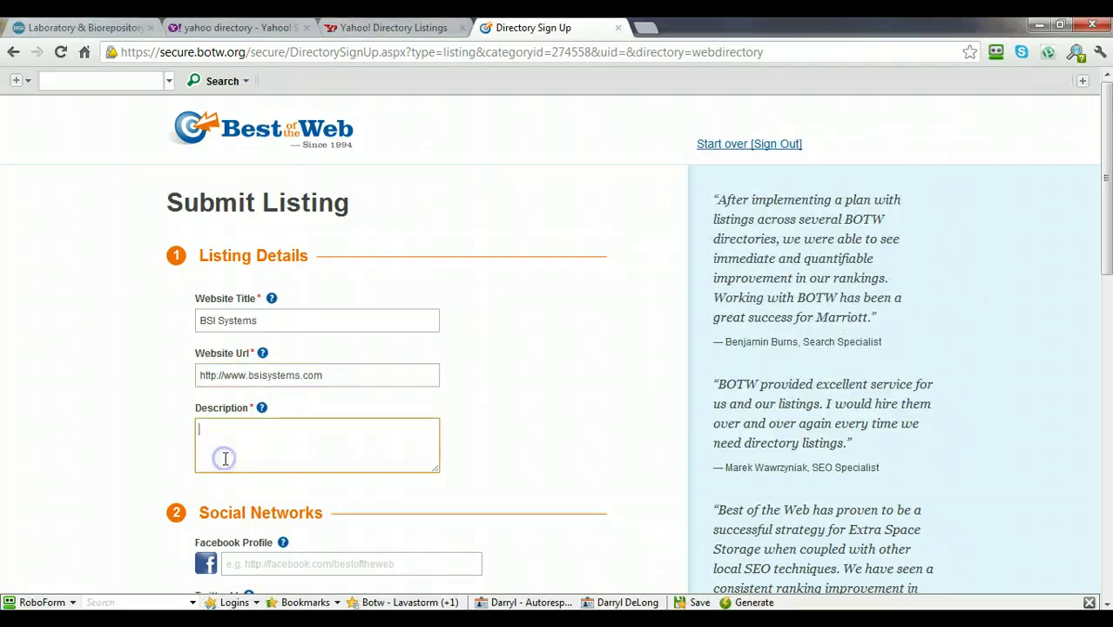
pyautogui.hotkey('alt', 'Tab')
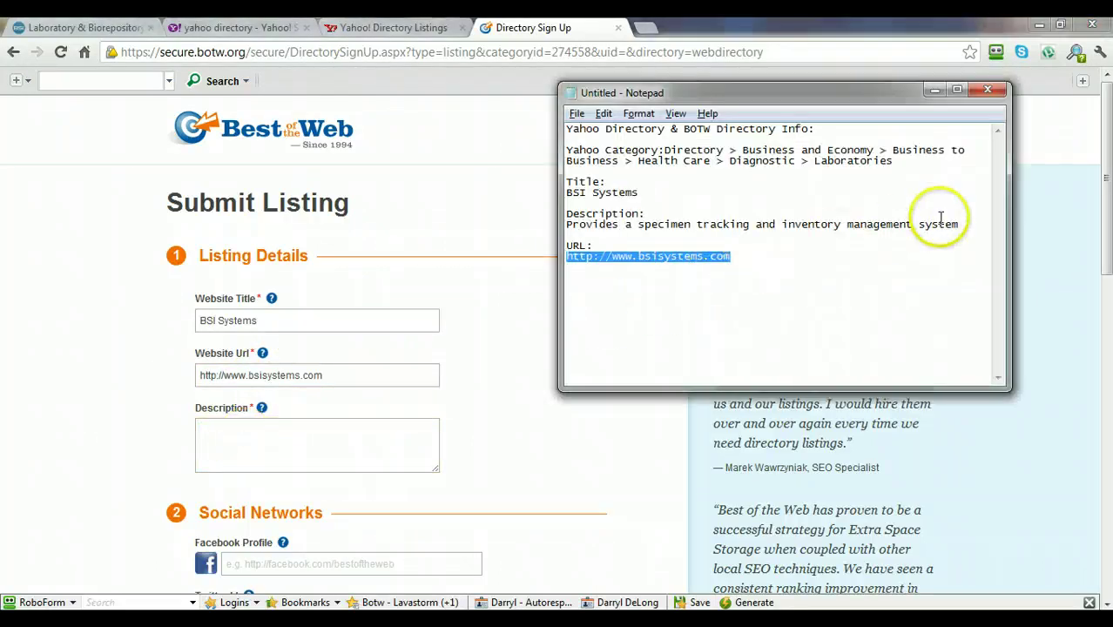
pyautogui.click(958, 231)
pyautogui.keyDown('shift'); pyautogui.click(566, 224); pyautogui.keyUp('shift')
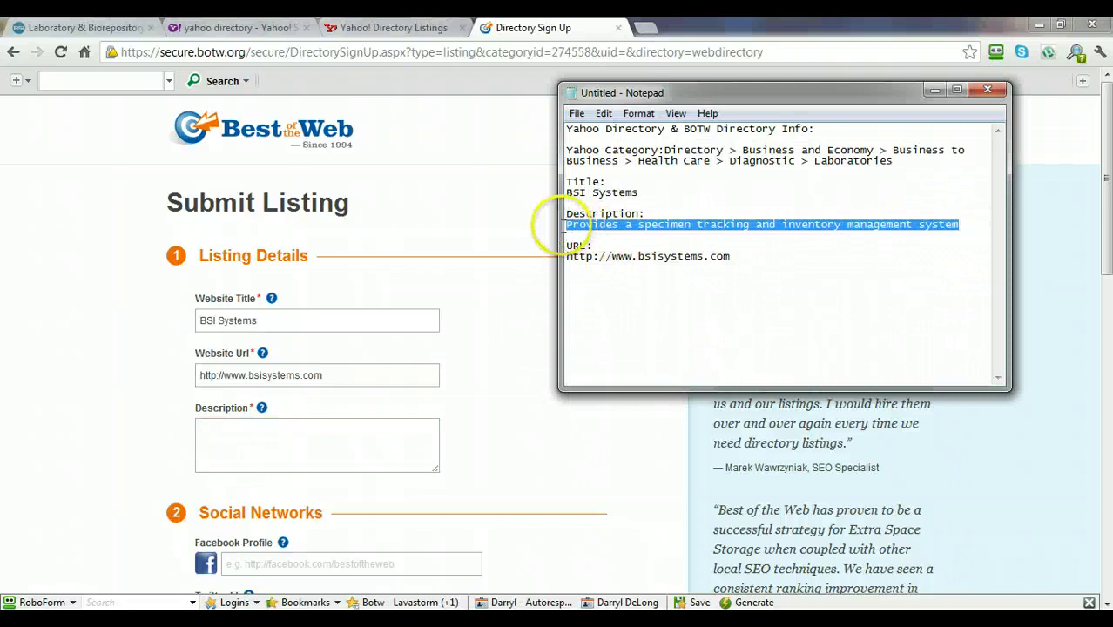
pyautogui.click(251, 440)
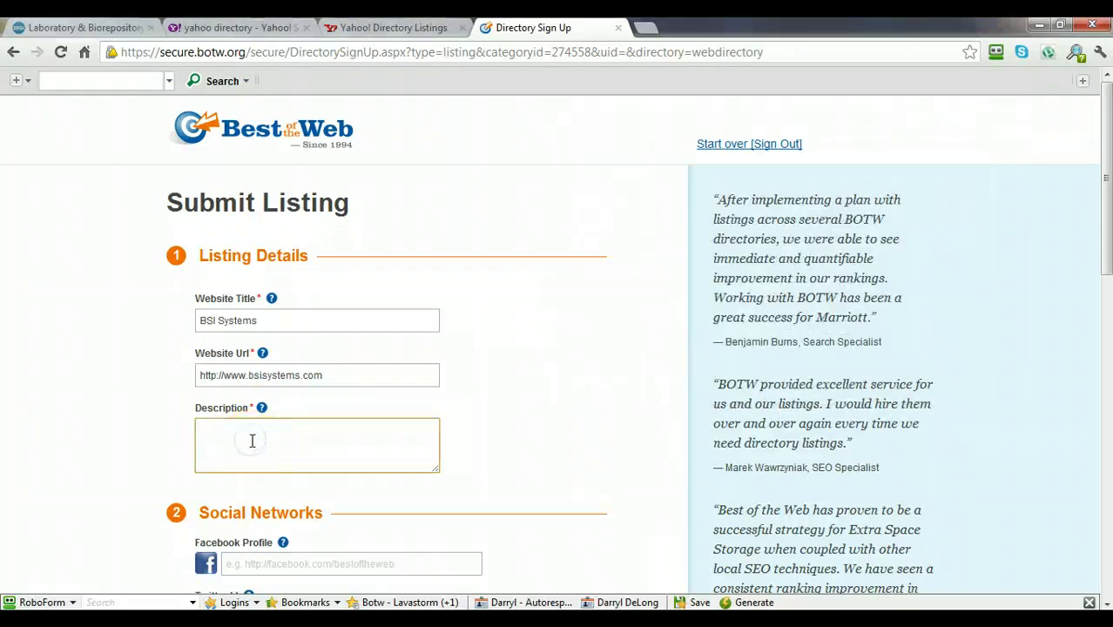
pyautogui.hotkey('ctrl', 'v')
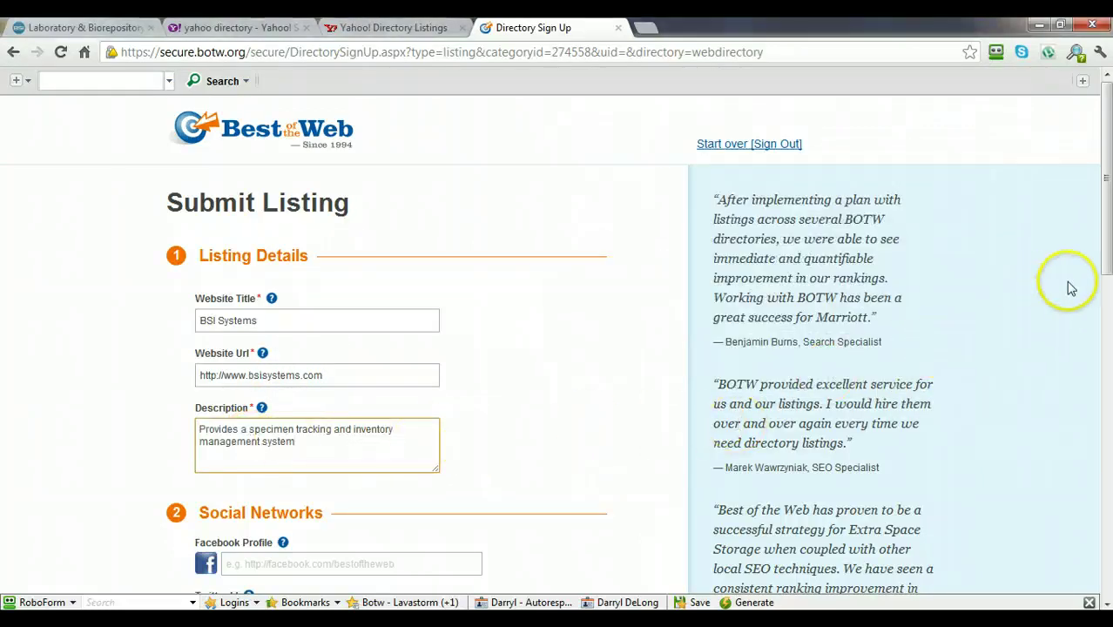
# Select the $299.95 one-time fee payment plan.
pyautogui.moveTo(1107, 261); pyautogui.dragTo(1106, 366)
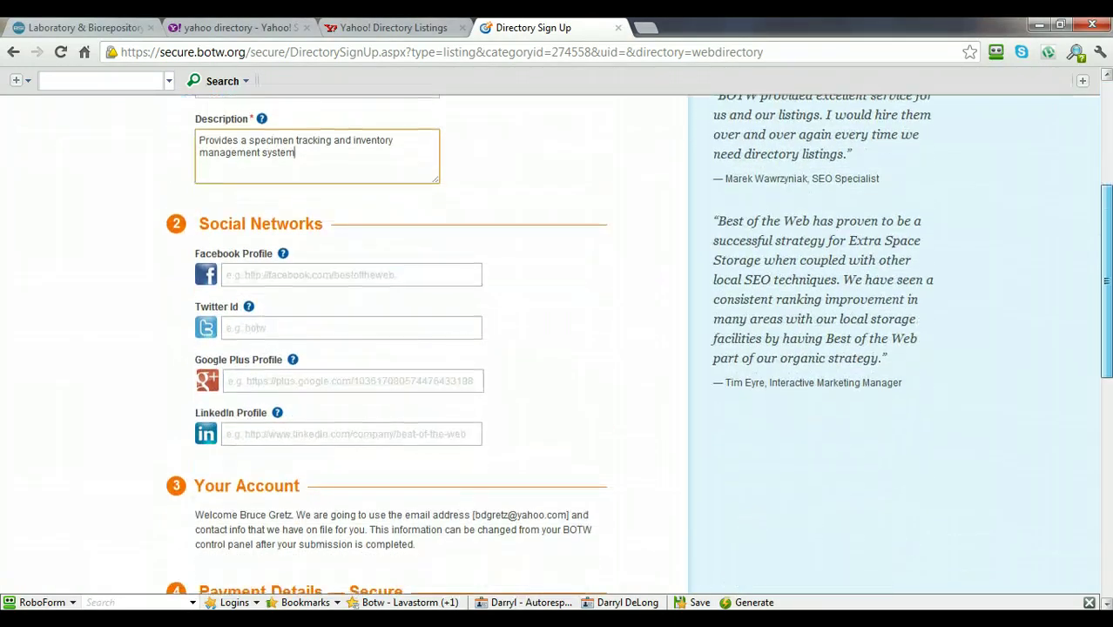
pyautogui.moveTo(1106, 279); pyautogui.dragTo(1106, 390)
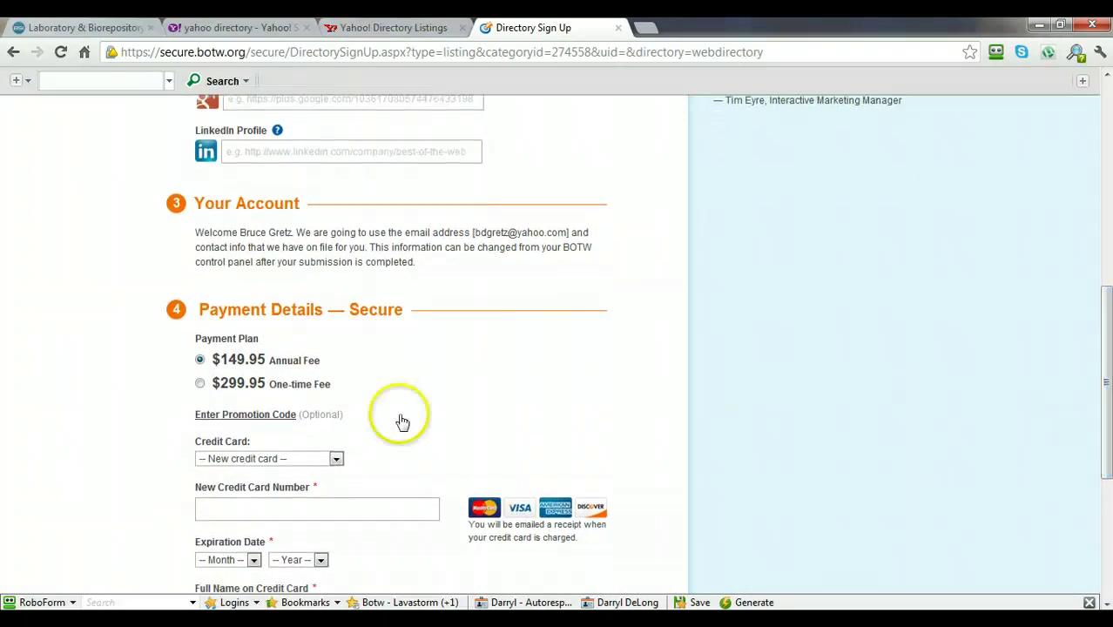
pyautogui.click(199, 383)
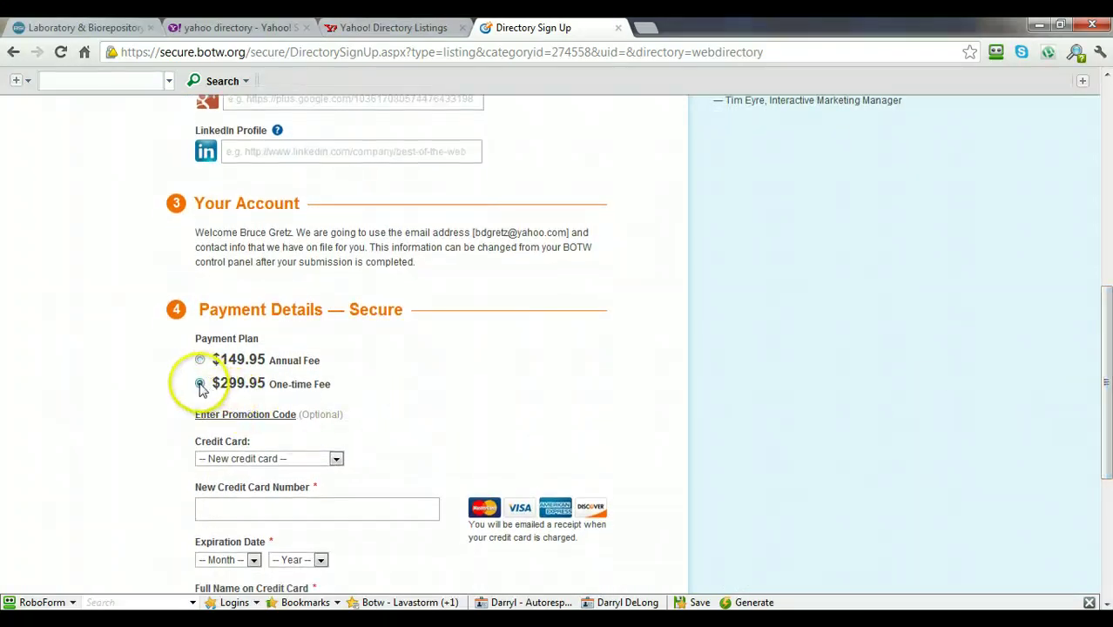
pyautogui.click(261, 394)
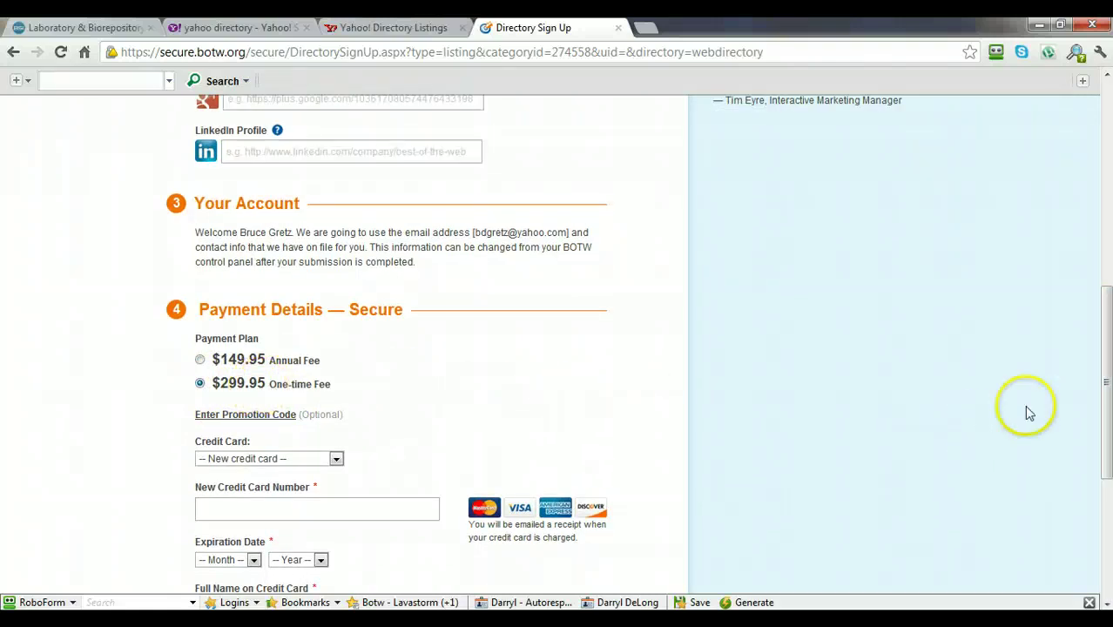
# Accept the terms of service and privacy policy agreement.
pyautogui.moveTo(1106, 355); pyautogui.dragTo(1108, 415)
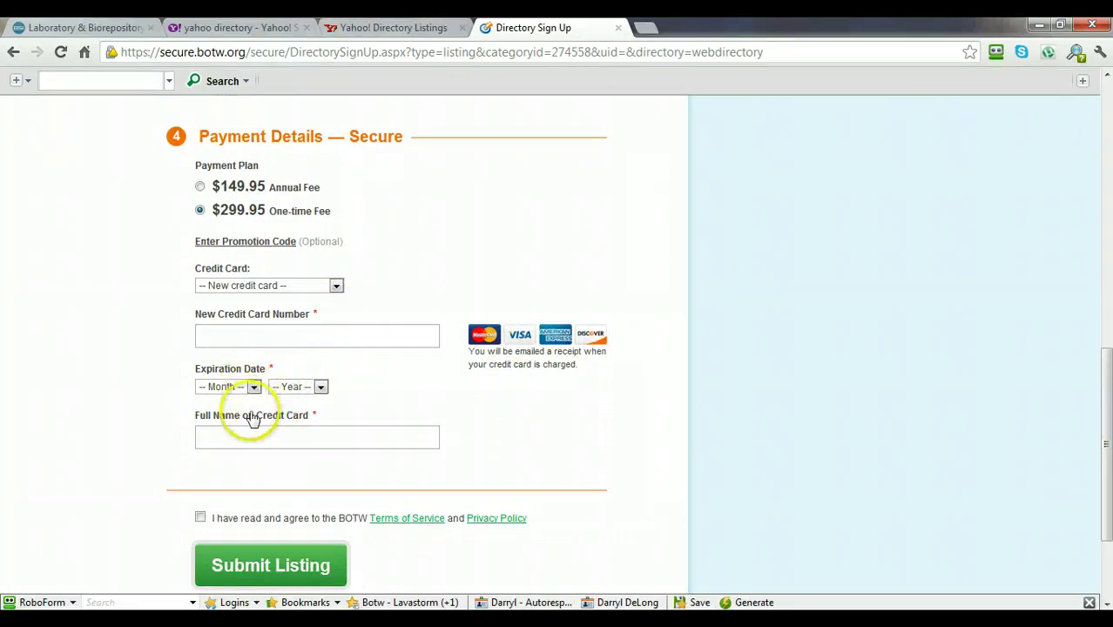
pyautogui.click(201, 518)
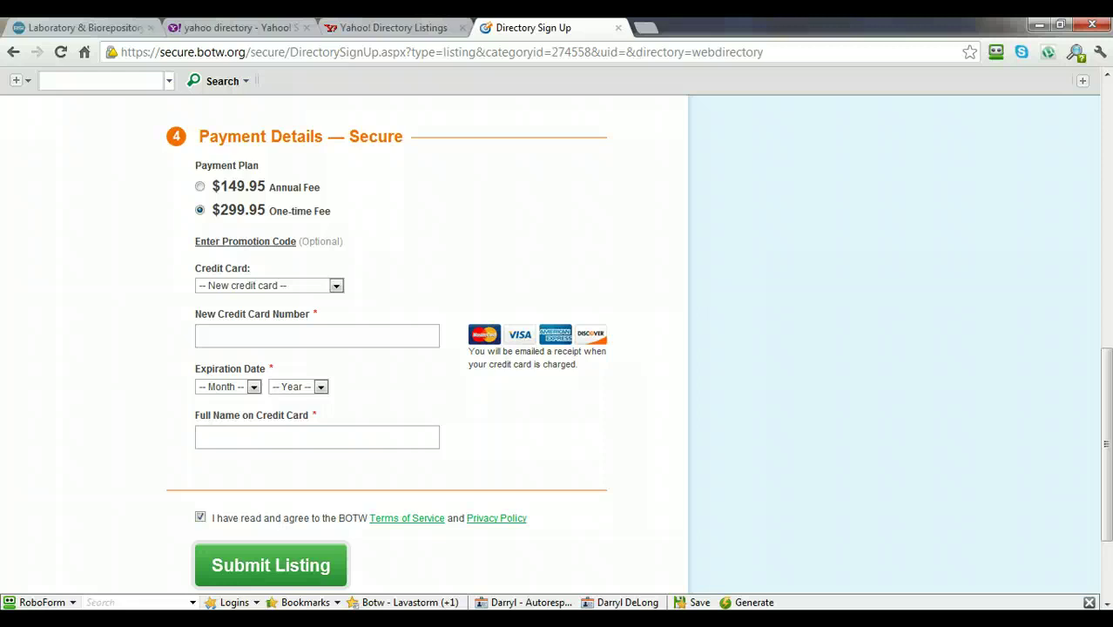
pyautogui.moveTo(1107, 436); pyautogui.dragTo(1106, 475)
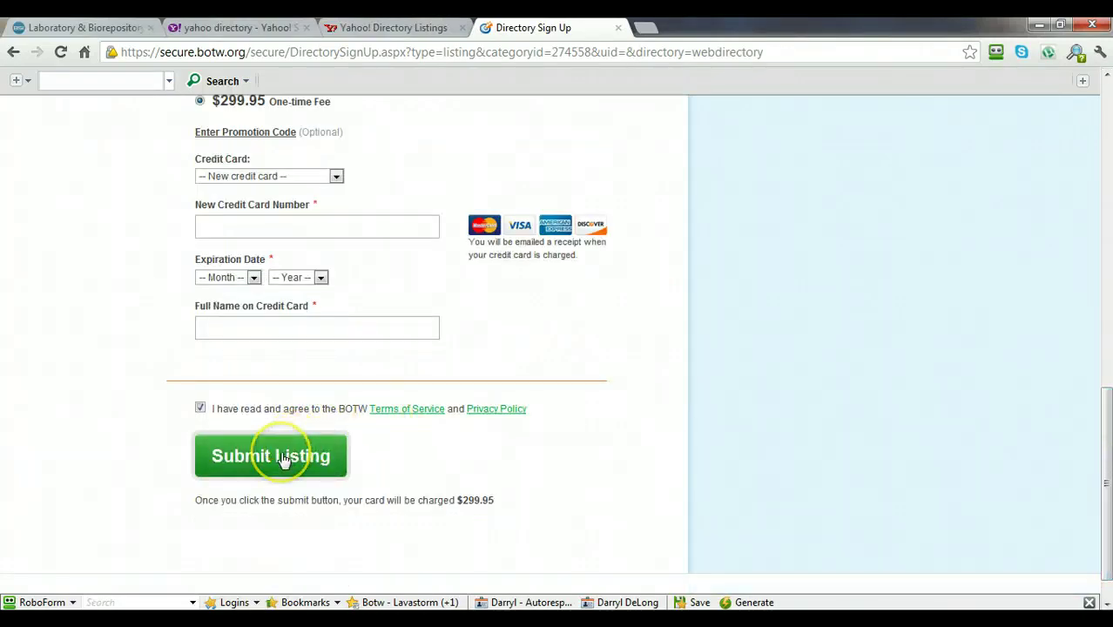